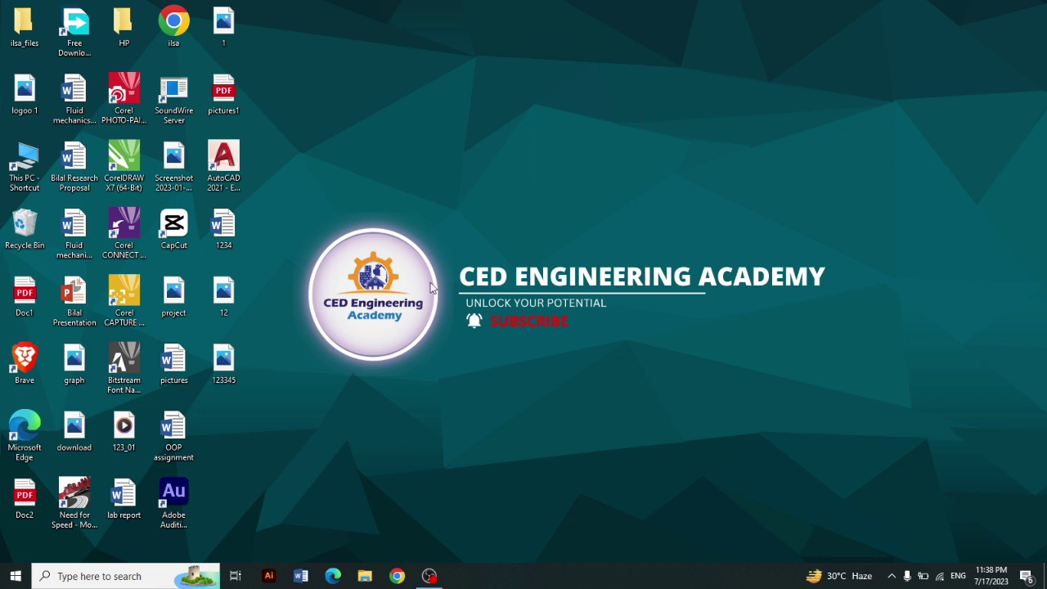
# Step: Start Word 2013 from its taskbar icon
pyautogui.click(300, 576)
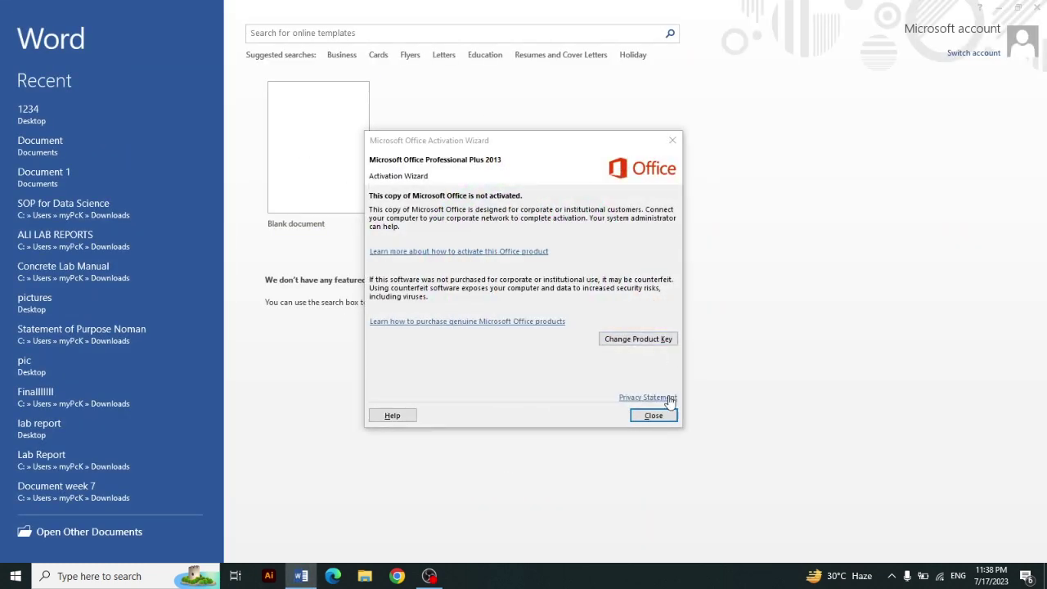
# Step: Dismiss the Office activation notice and create a new blank document
pyautogui.click(654, 415)
pyautogui.click(334, 153)
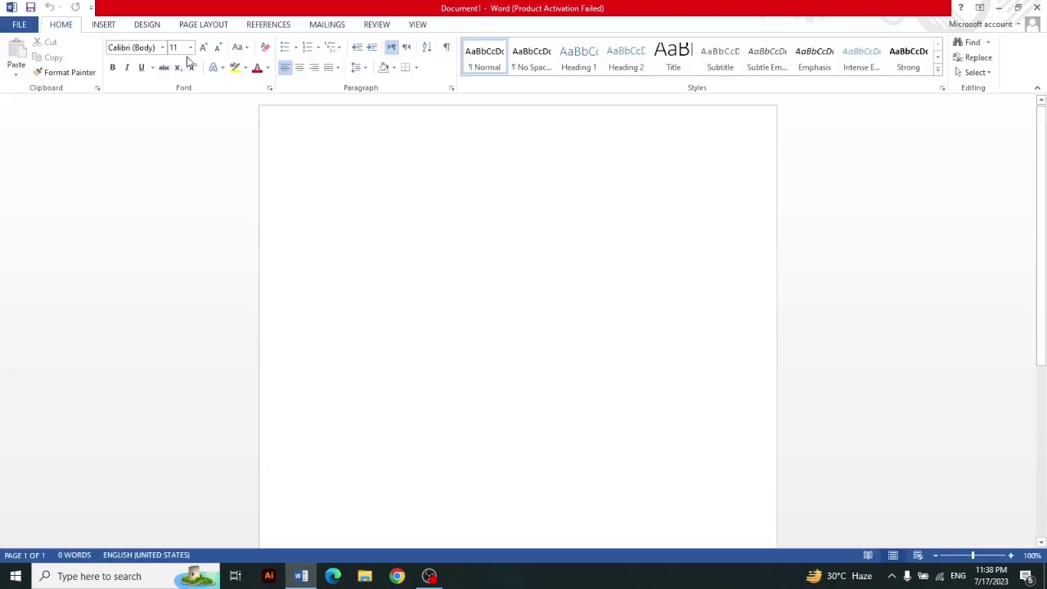
pyautogui.click(151, 28)
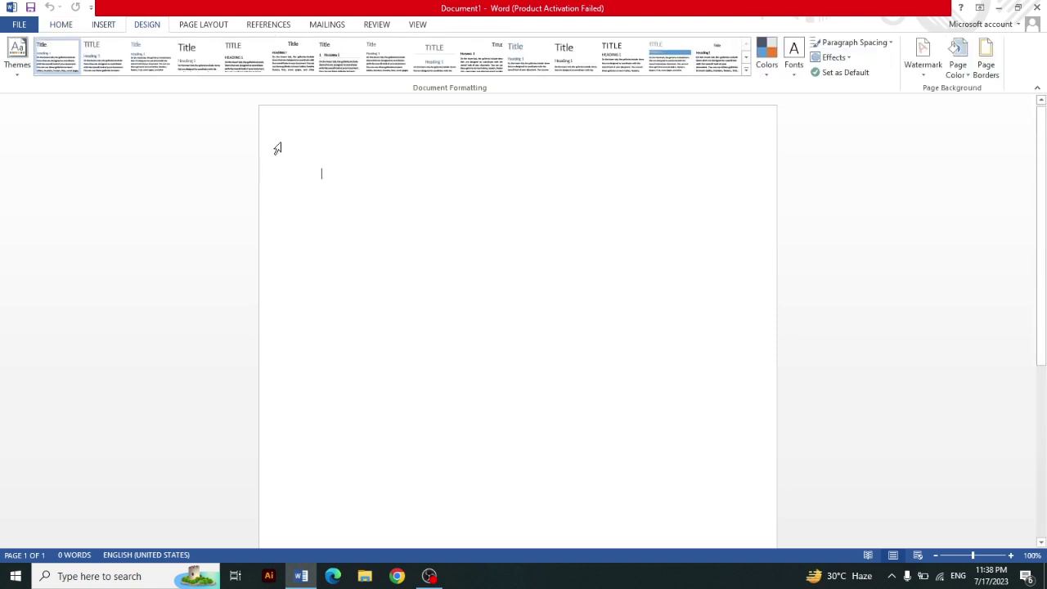
# Step: Insert a 5x4 table from Insert > Table, then undo it to leave the page empty
pyautogui.click(97, 30)
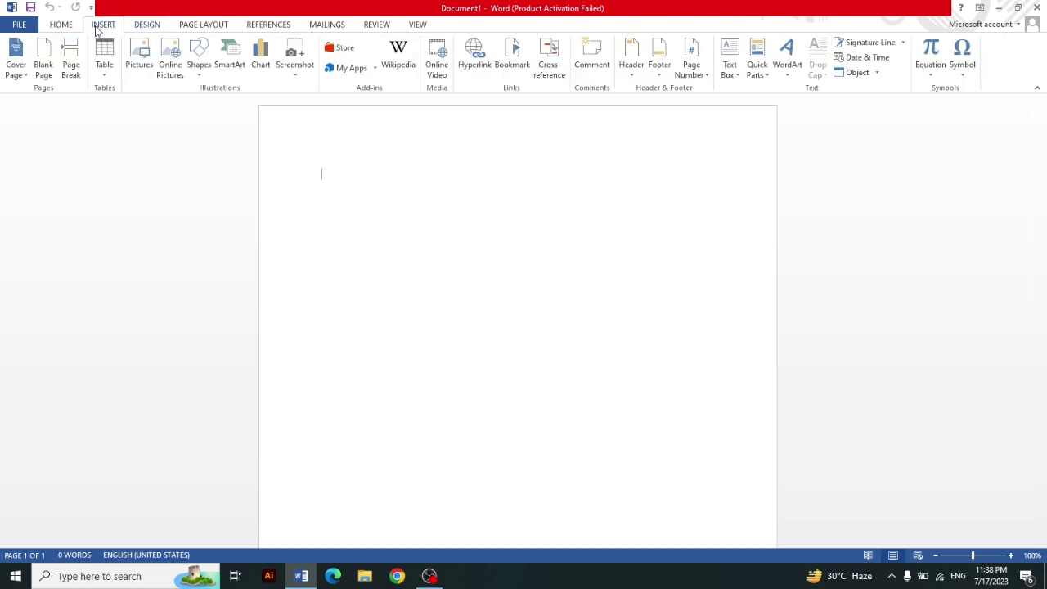
pyautogui.click(105, 59)
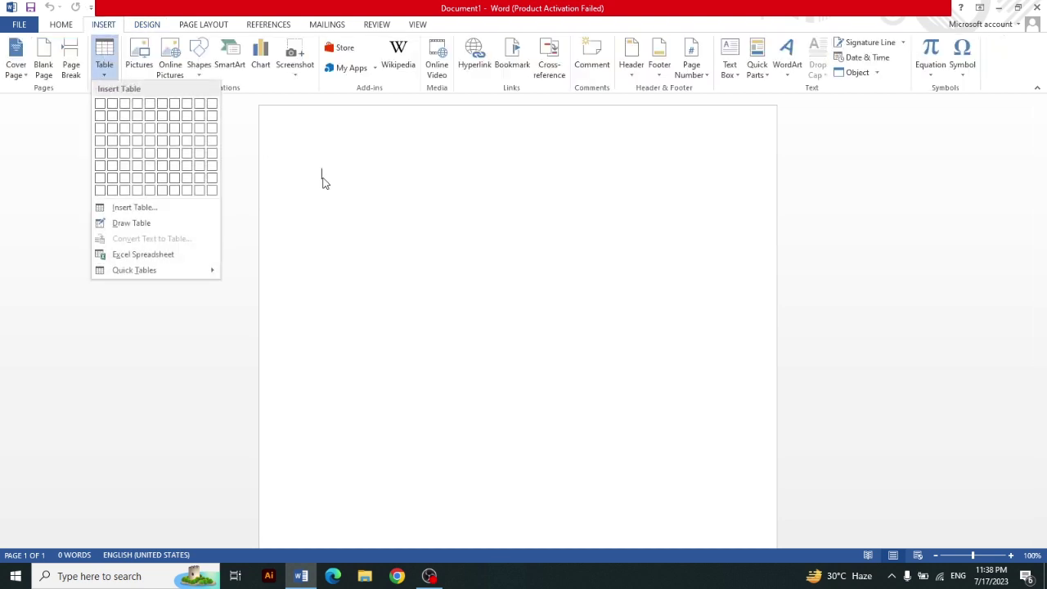
pyautogui.click(151, 148)
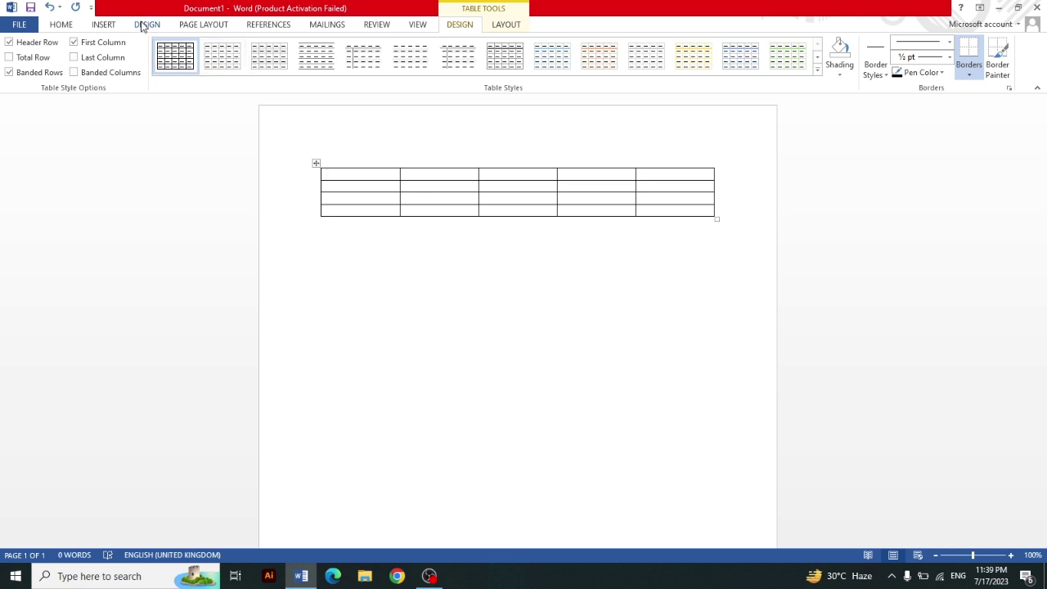
pyautogui.hotkey('ctrl', 'z')
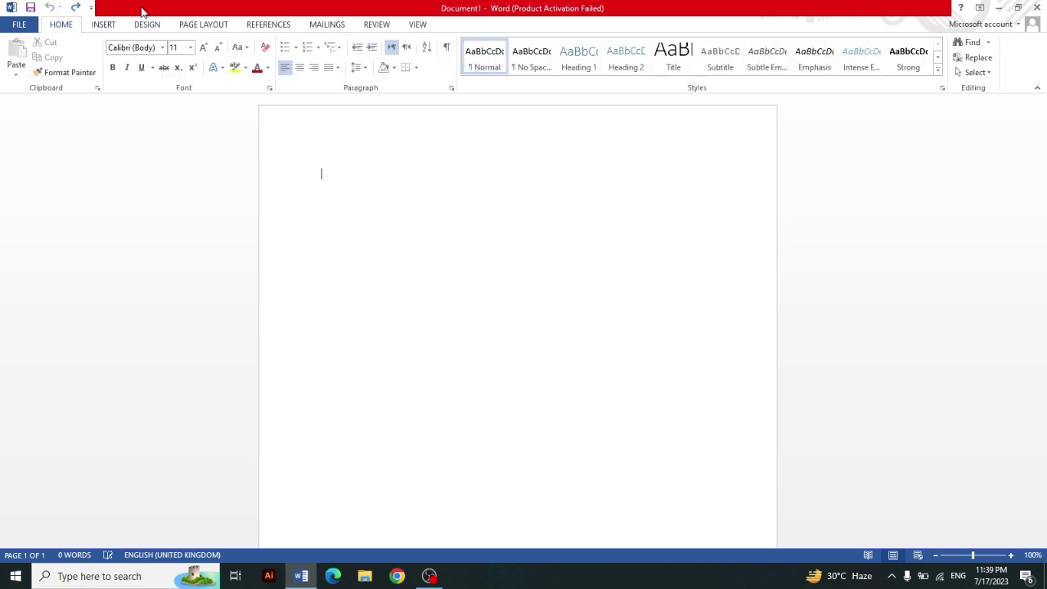
# Step: Generate five paragraphs of sample text with =rand()
pyautogui.click(142, 24)
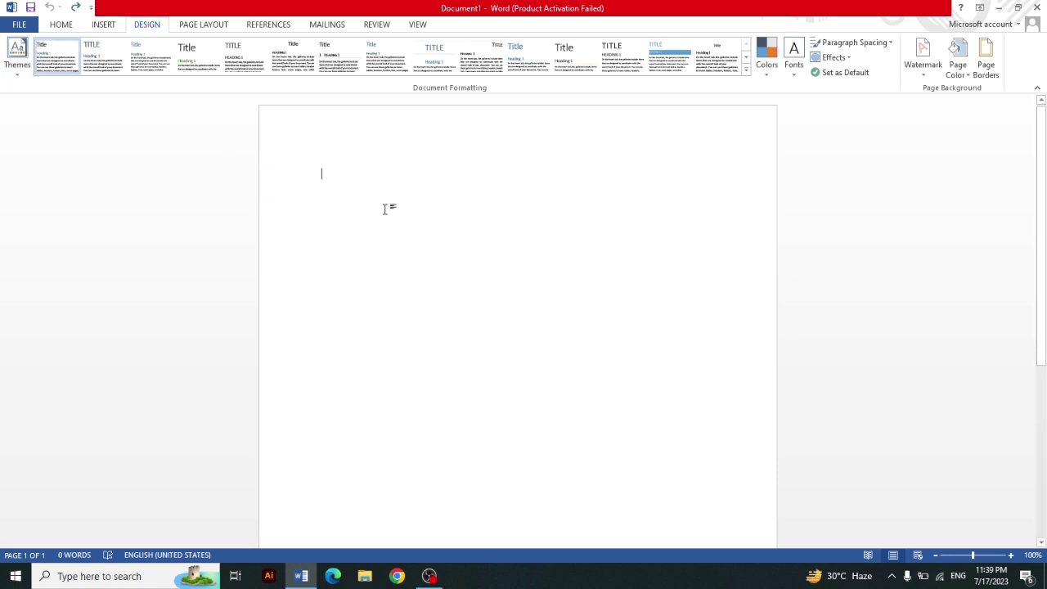
pyautogui.write('=rand(')
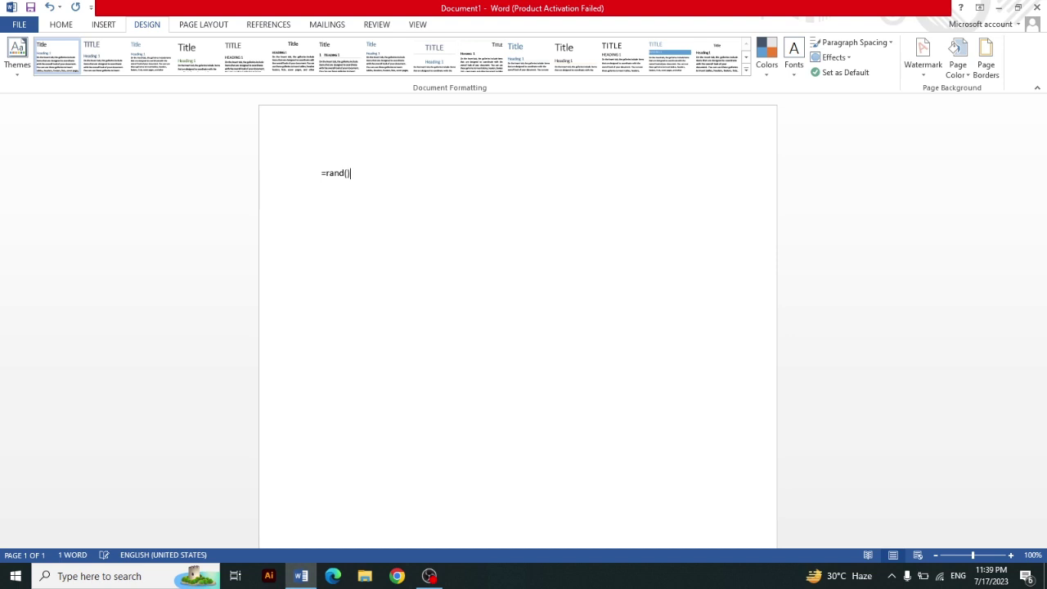
pyautogui.press('Return')
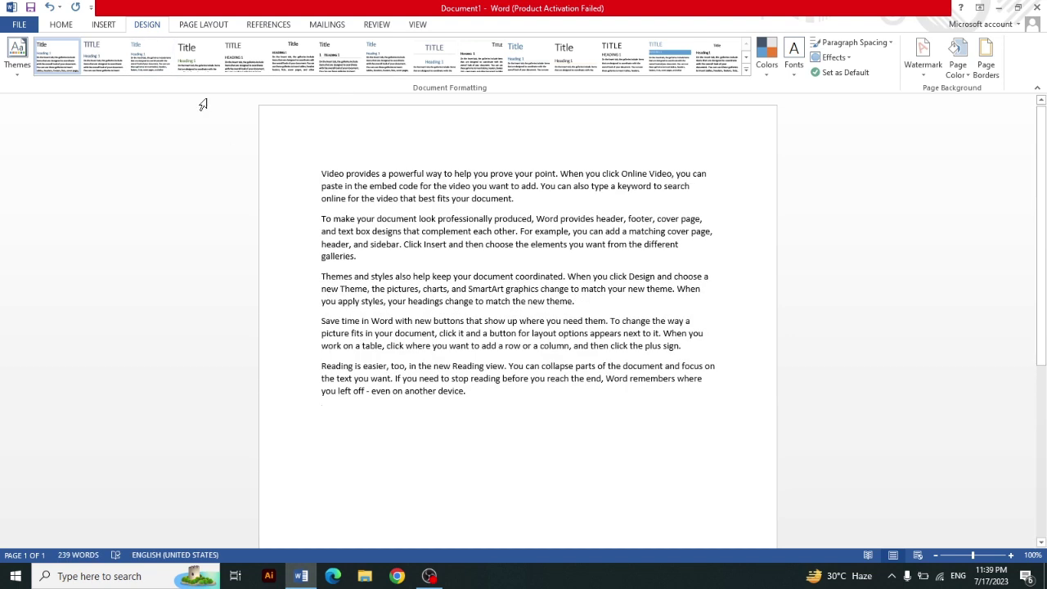
# Step: Select all five paragraphs and format them with the Heading 2 style
pyautogui.click(62, 25)
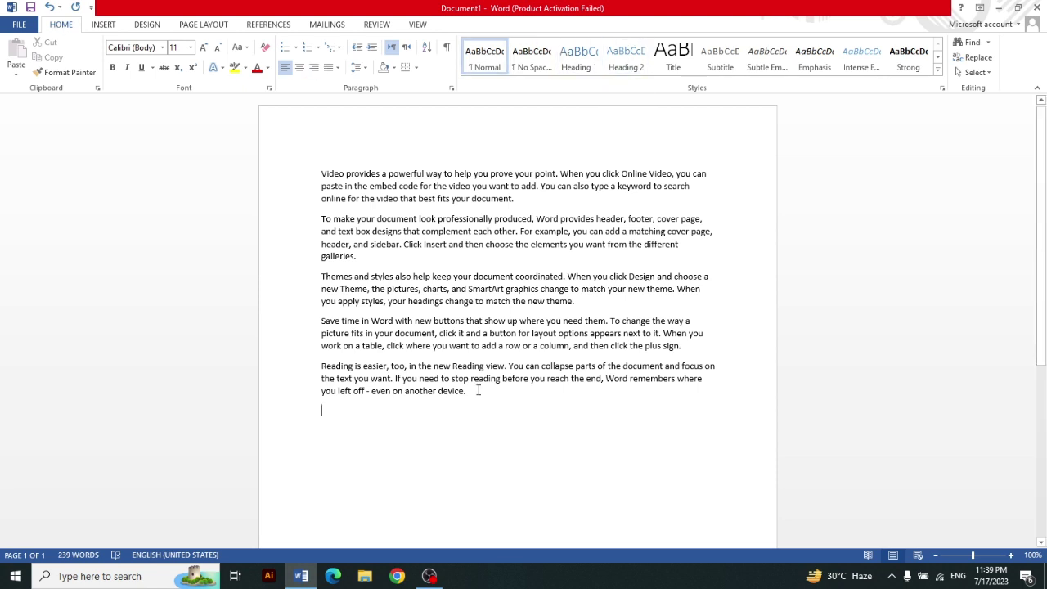
pyautogui.moveTo(479, 390)
pyautogui.mouseDown()
pyautogui.moveTo(296, 163)
pyautogui.moveTo(582, 174)
pyautogui.mouseUp()
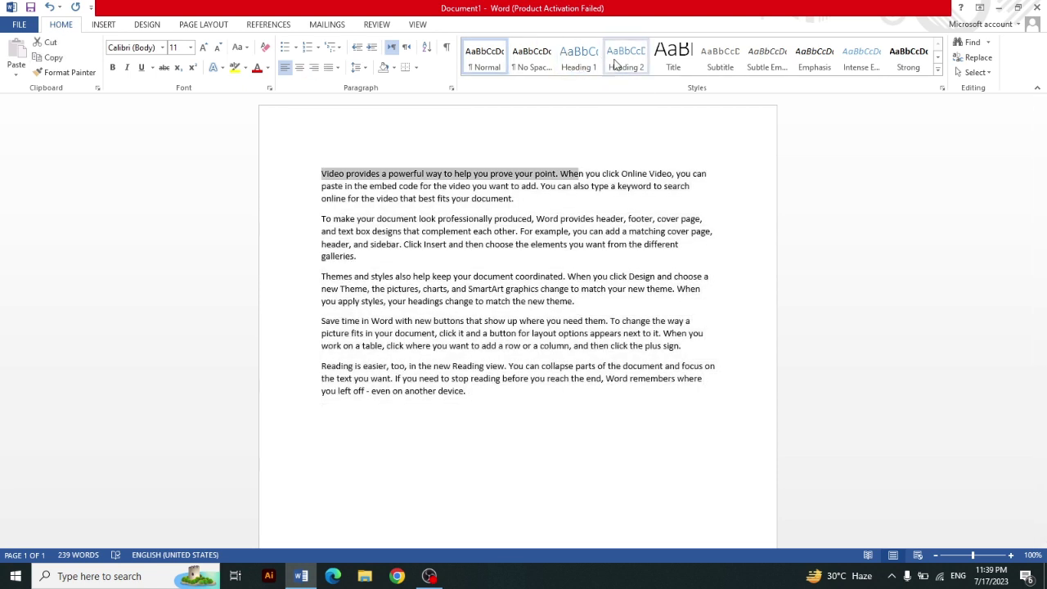
pyautogui.click(487, 409)
pyautogui.moveTo(477, 395); pyautogui.dragTo(309, 174)
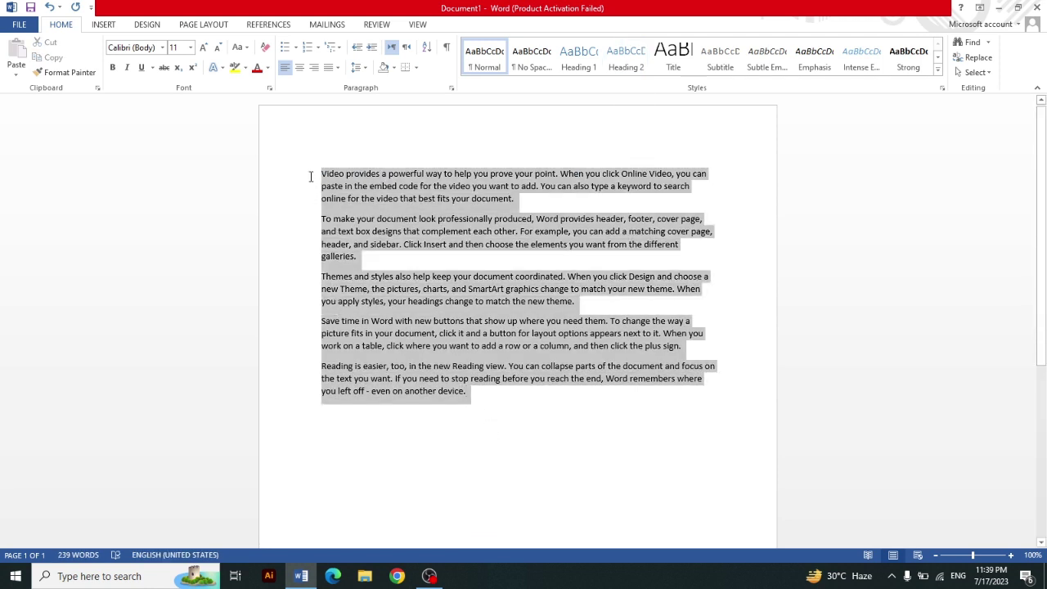
pyautogui.click(628, 65)
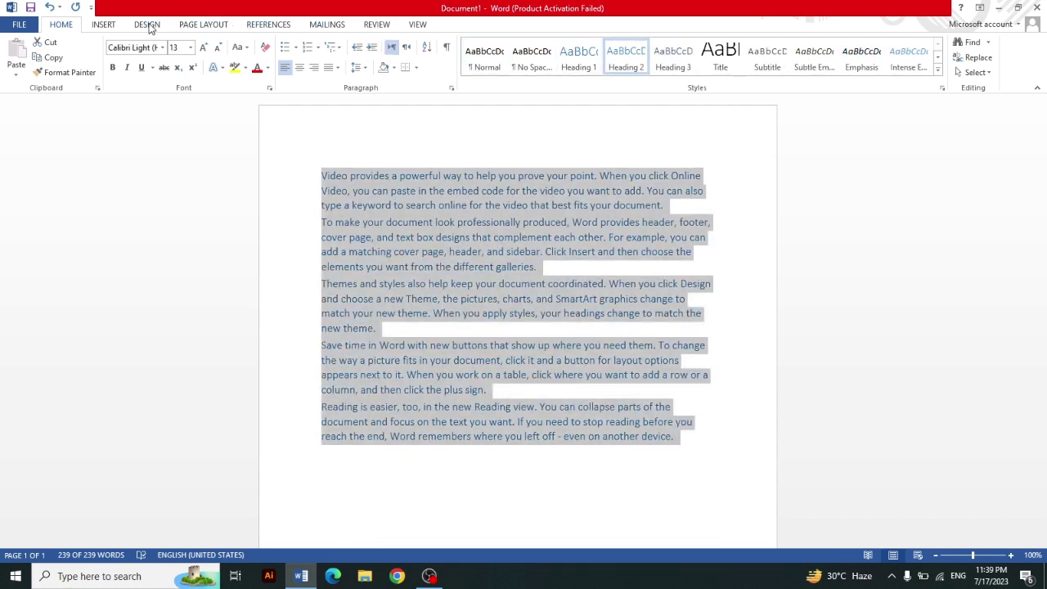
pyautogui.click(149, 26)
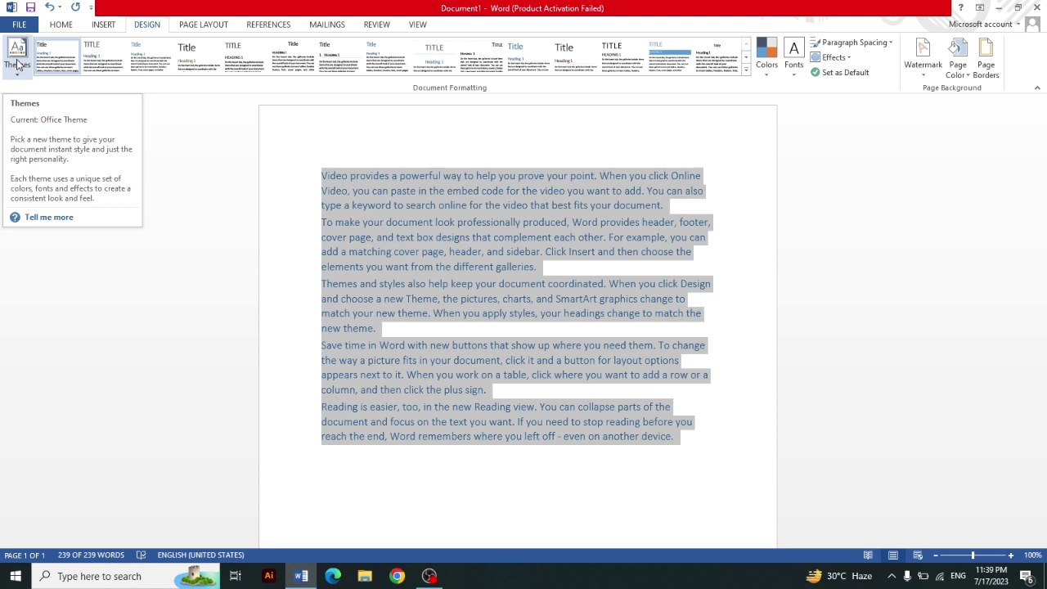
pyautogui.click(16, 66)
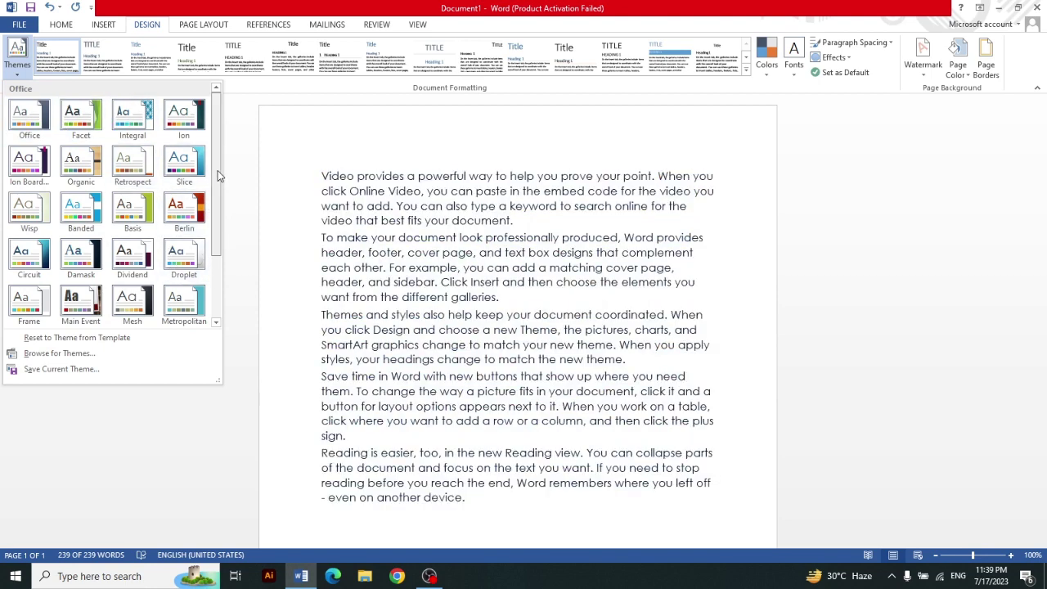
pyautogui.moveTo(219, 171); pyautogui.dragTo(220, 247)
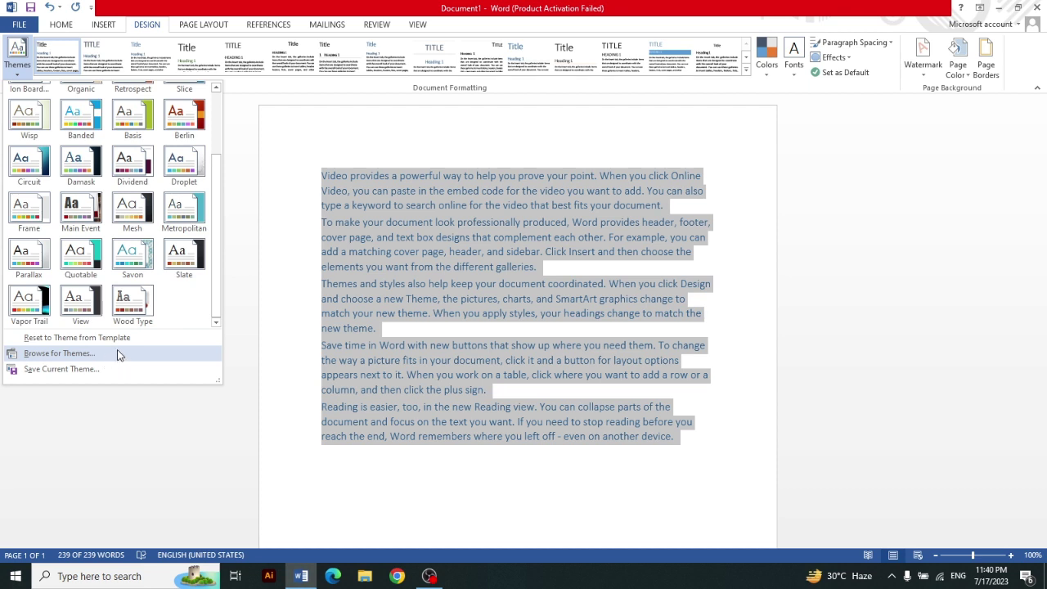
pyautogui.click(278, 178)
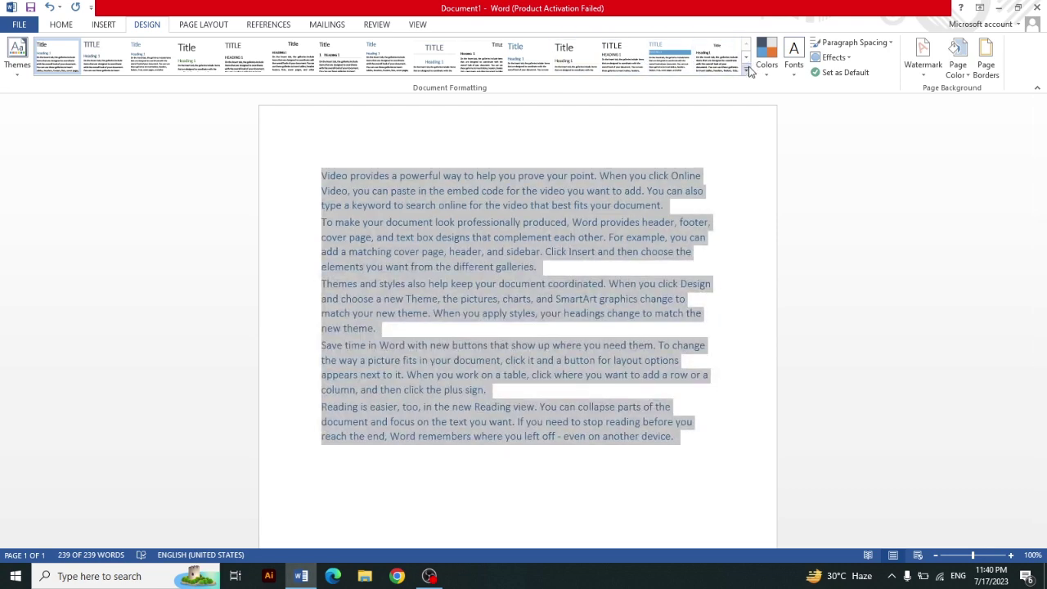
pyautogui.click(747, 71)
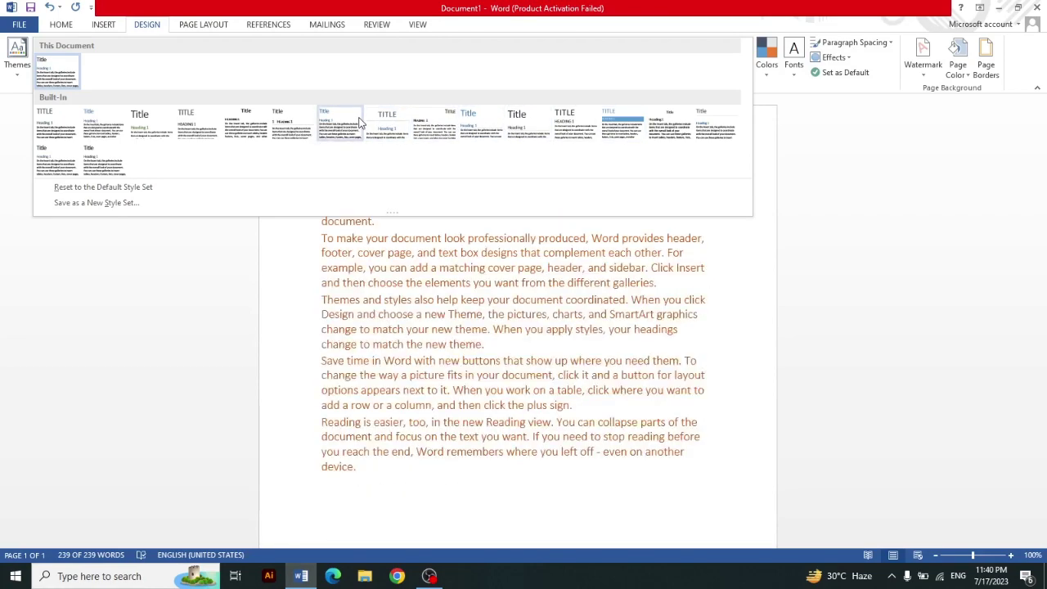
pyautogui.click(632, 117)
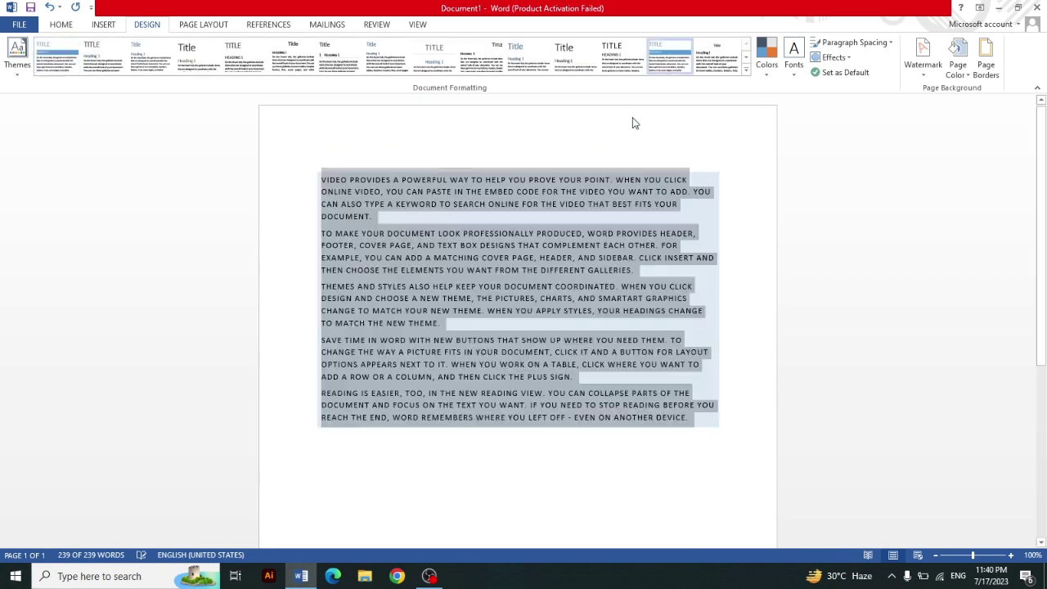
pyautogui.hotkey('ctrl', 'z')
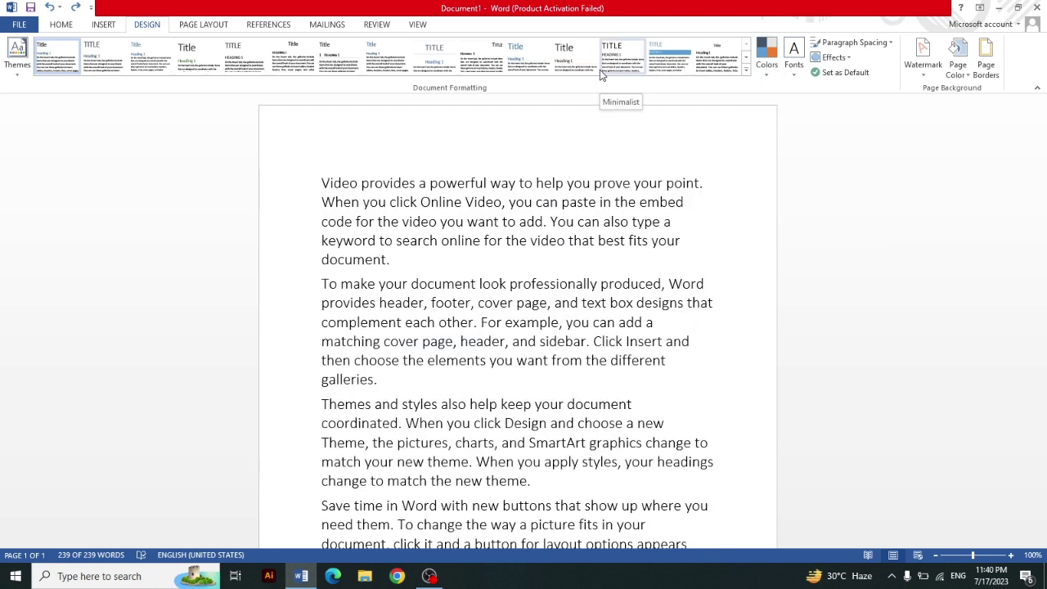
pyautogui.click(773, 72)
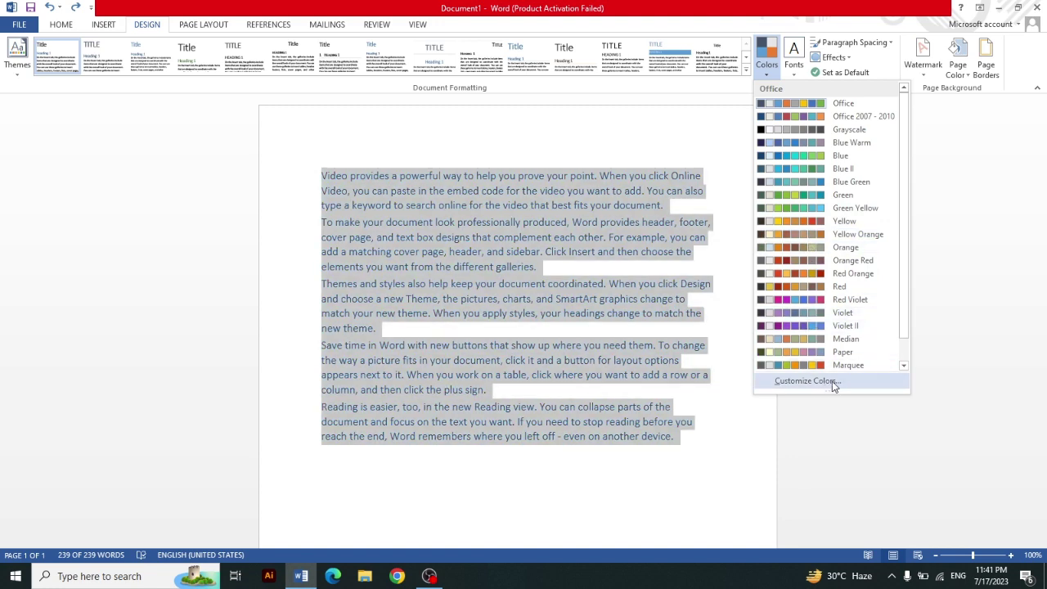
pyautogui.click(805, 381)
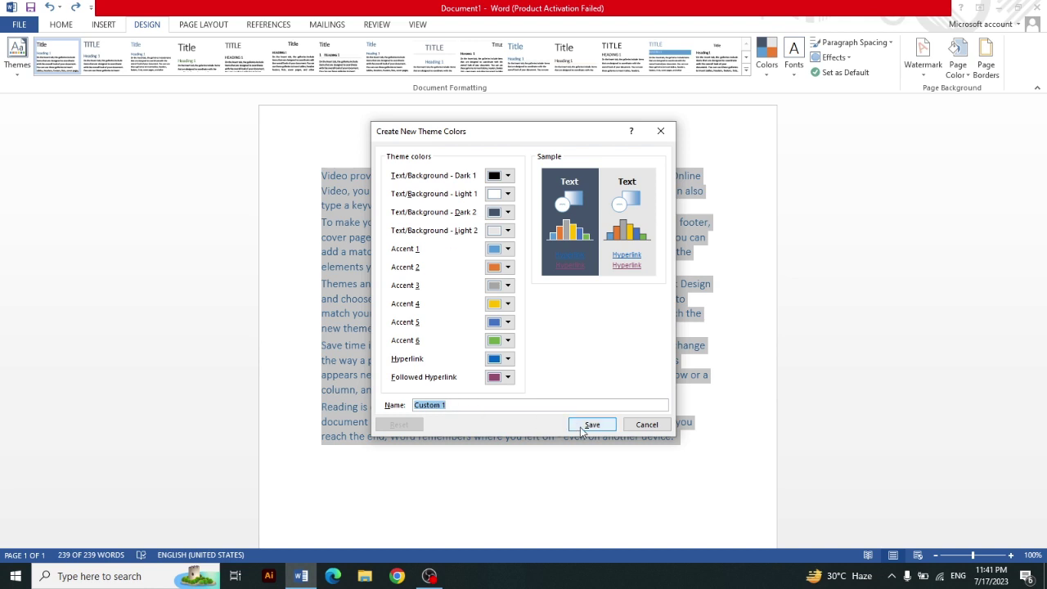
pyautogui.click(647, 424)
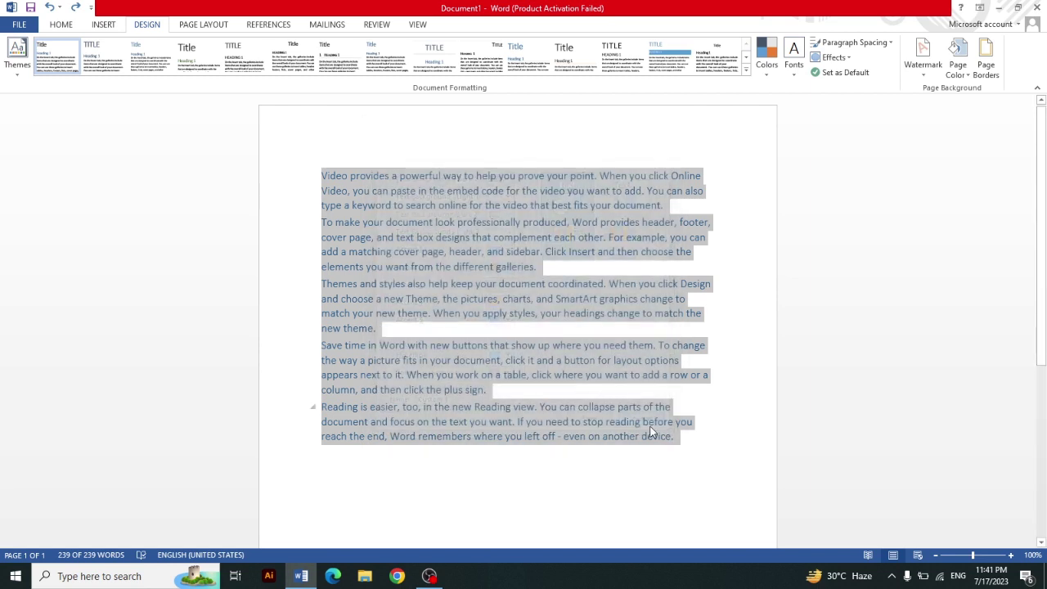
pyautogui.click(768, 72)
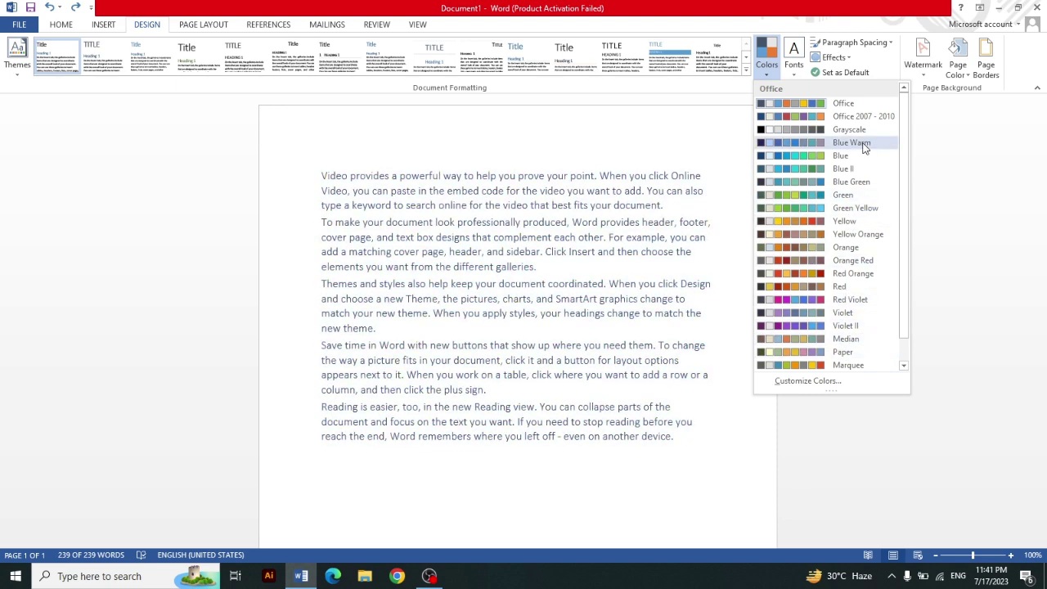
pyautogui.click(969, 303)
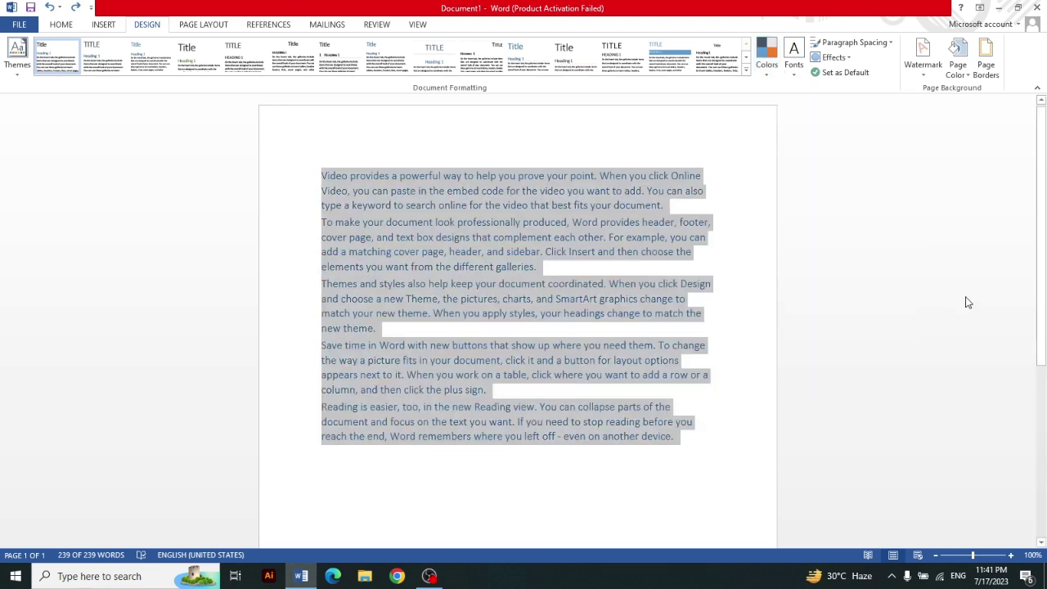
# Step: Browse the theme fonts and Home font list without applying any, then show the Paragraph Spacing presets
pyautogui.click(795, 67)
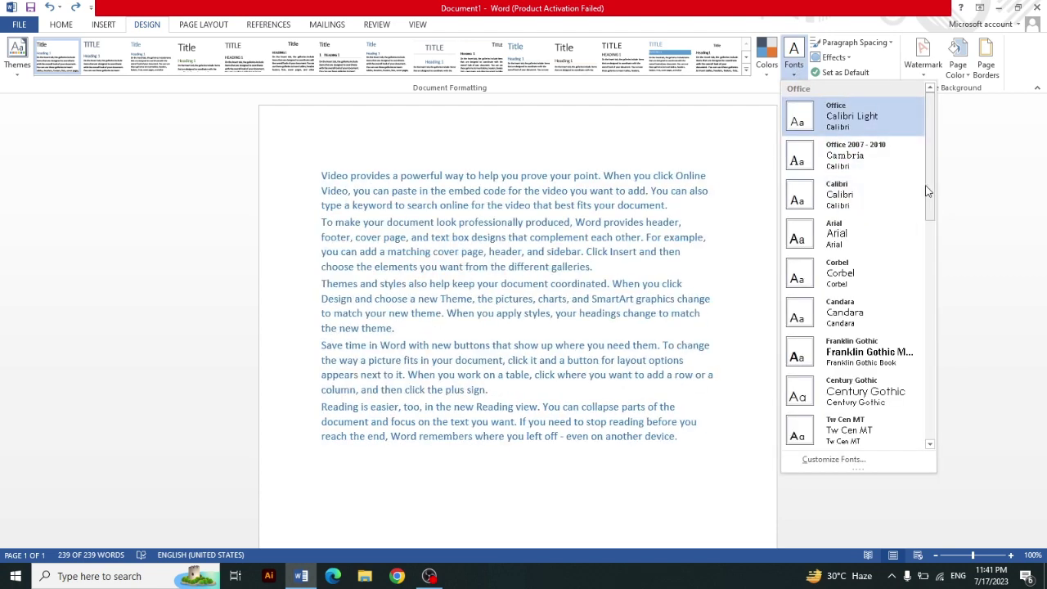
pyautogui.click(999, 203)
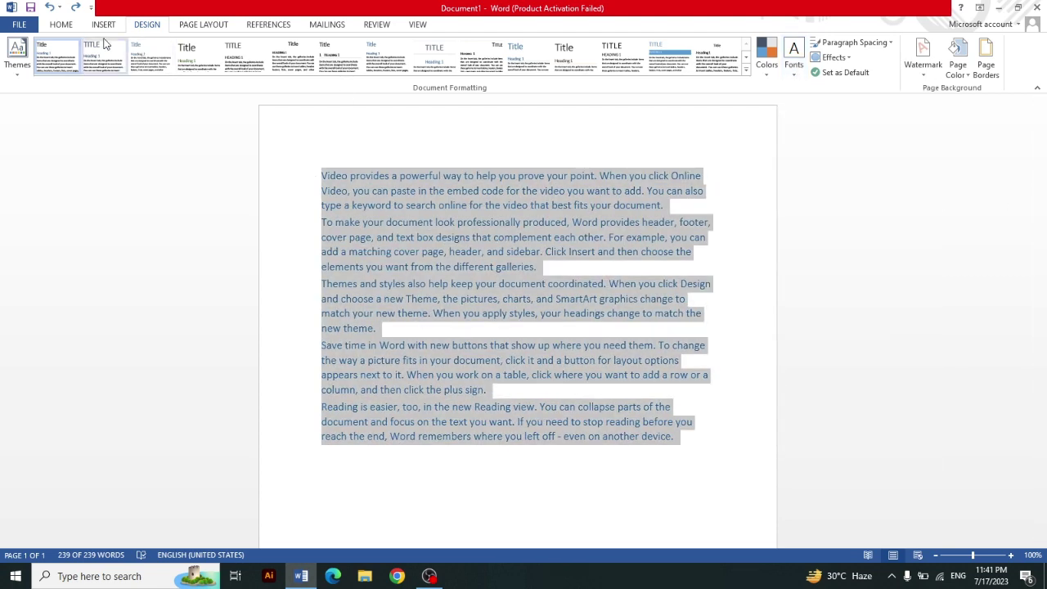
pyautogui.click(69, 26)
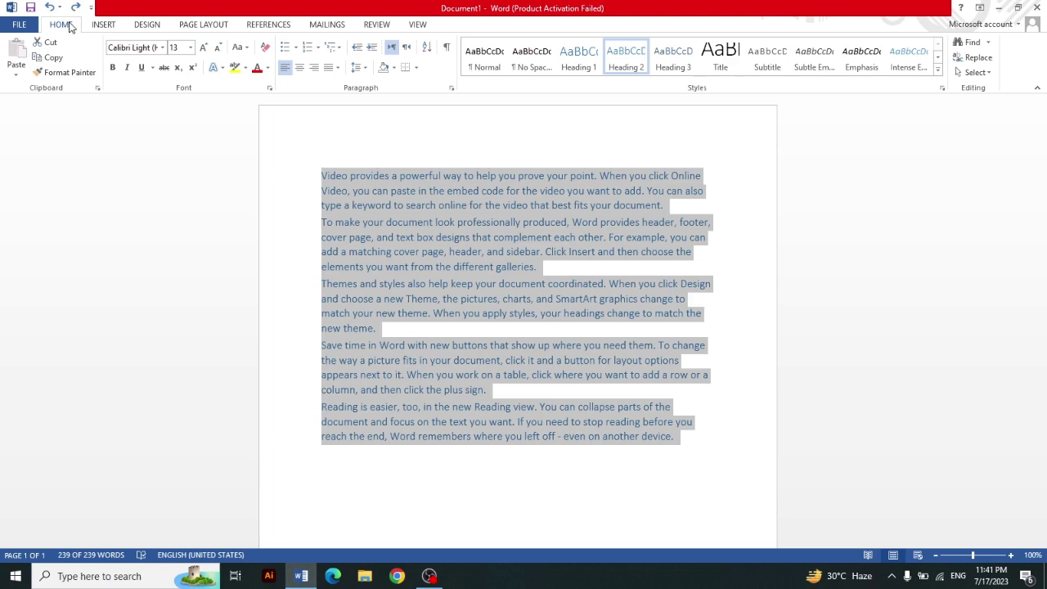
pyautogui.click(162, 47)
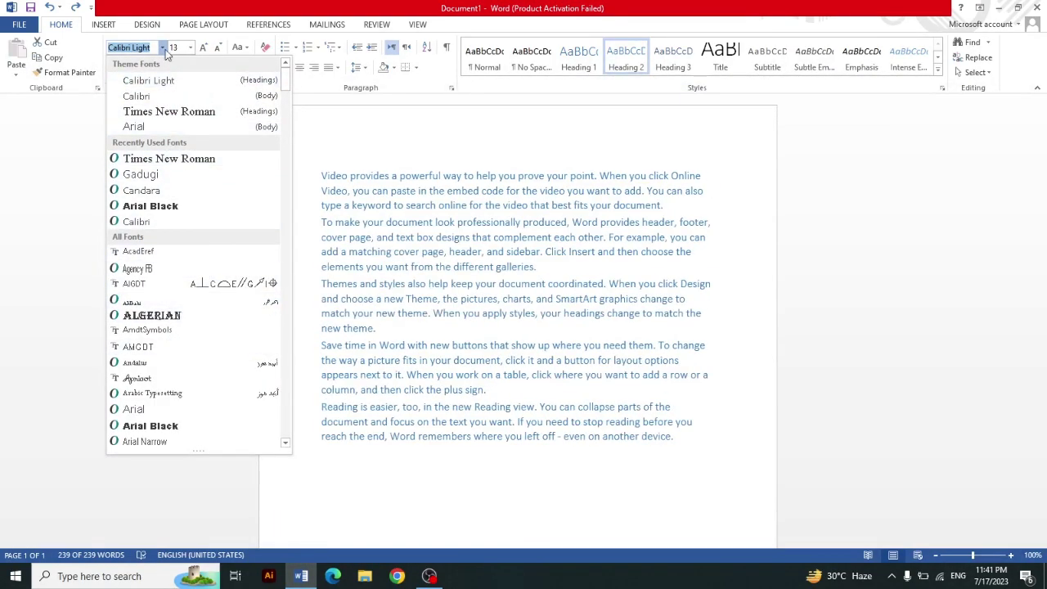
pyautogui.click(148, 24)
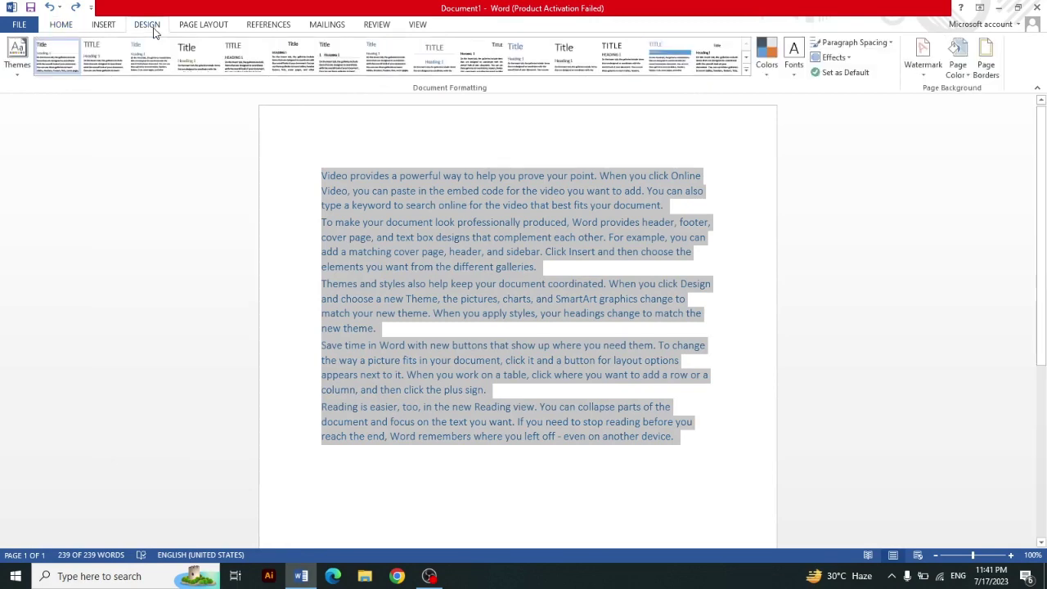
pyautogui.click(795, 72)
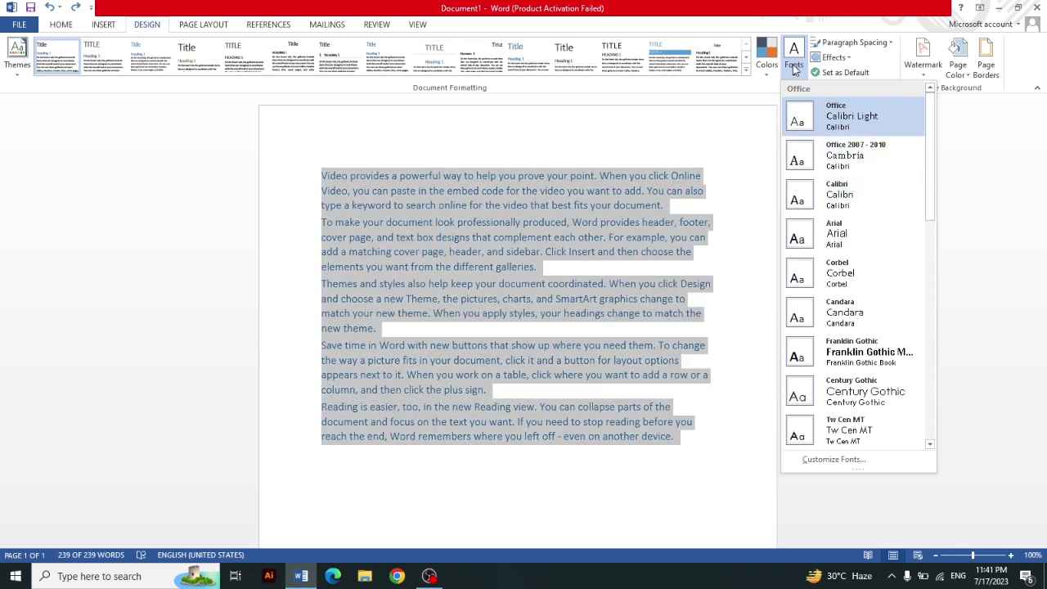
pyautogui.click(966, 190)
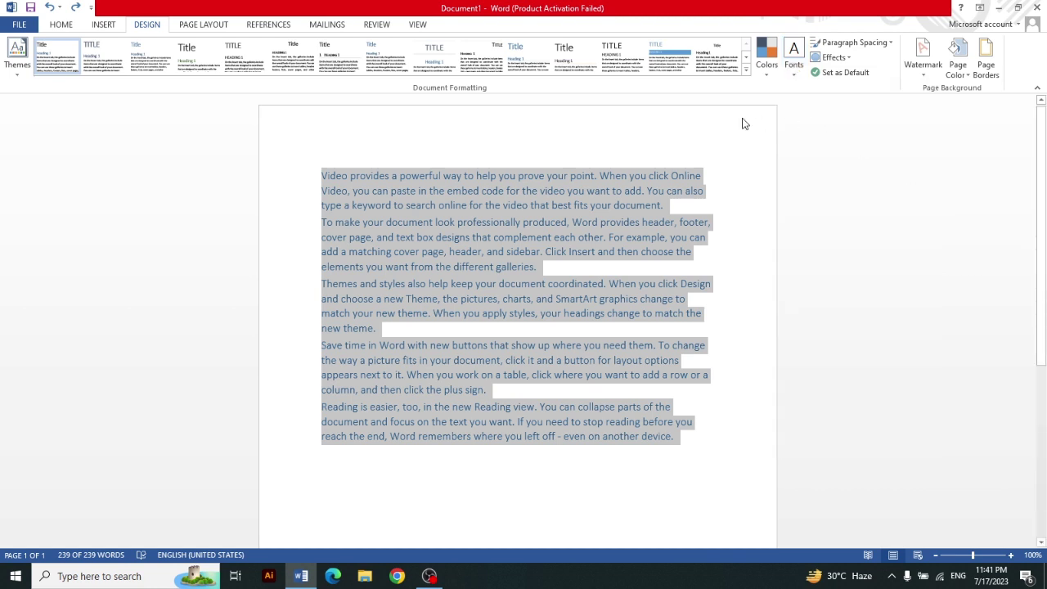
pyautogui.click(885, 47)
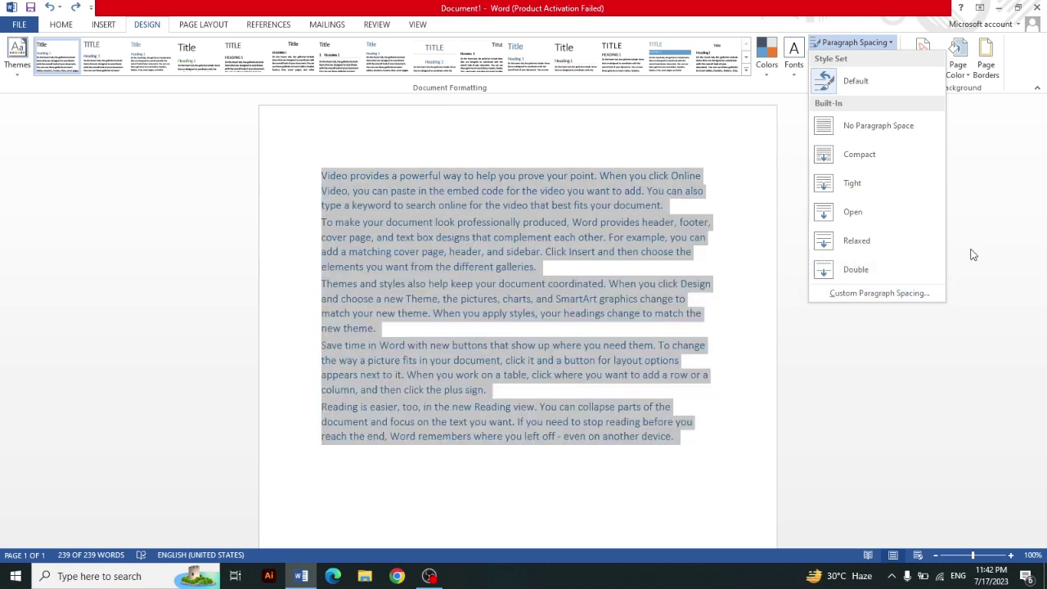
# Step: Close the Paragraph Spacing presets unchanged and bring up the Design Effects gallery
pyautogui.click(972, 252)
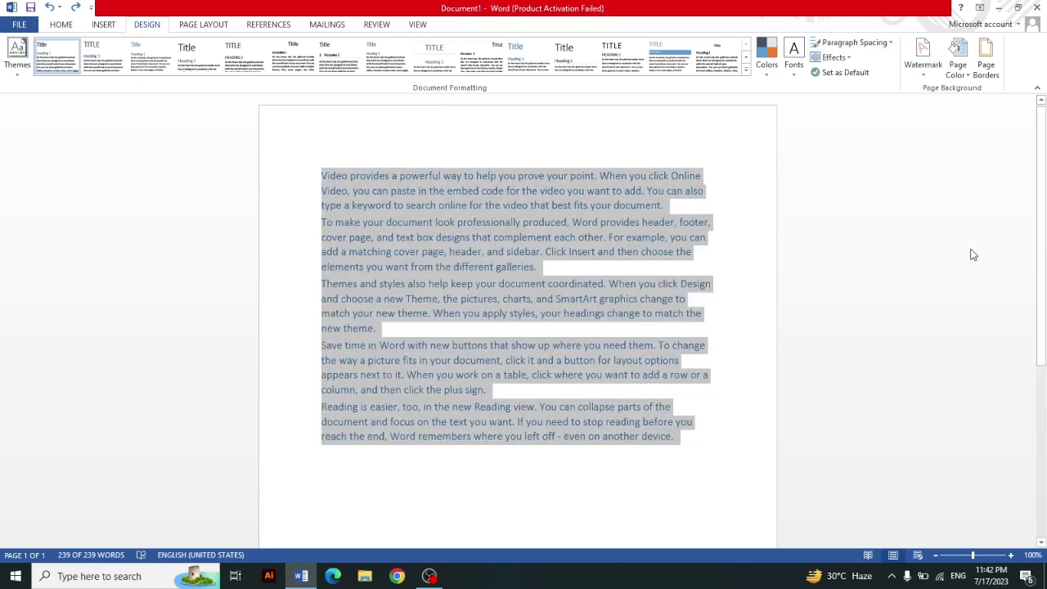
pyautogui.click(839, 59)
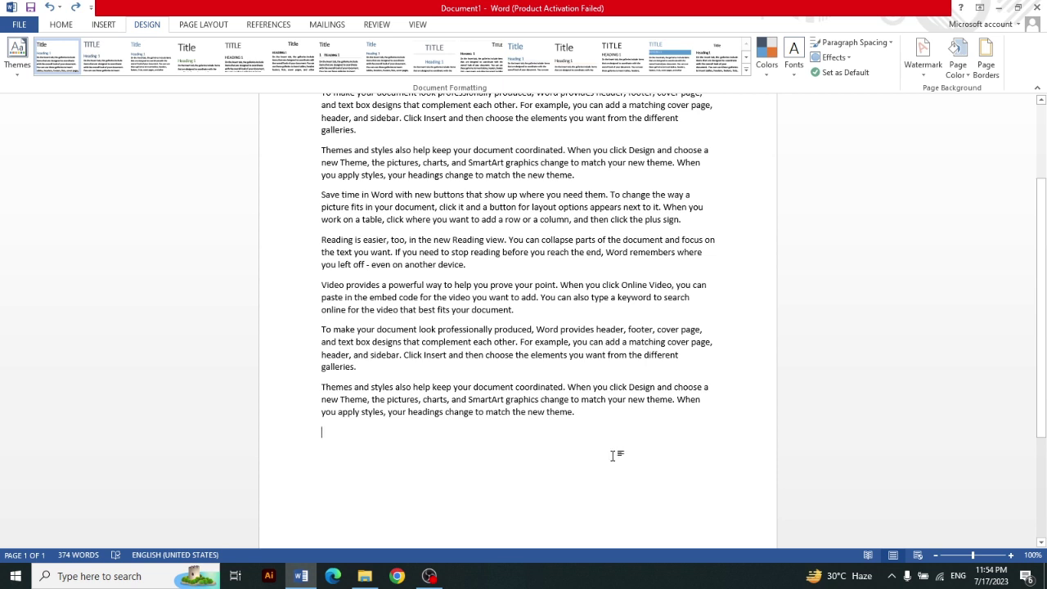
# Step: Apply the CONFIDENTIAL 1 diagonal watermark, then reopen and scroll the Watermark gallery
pyautogui.click(918, 65)
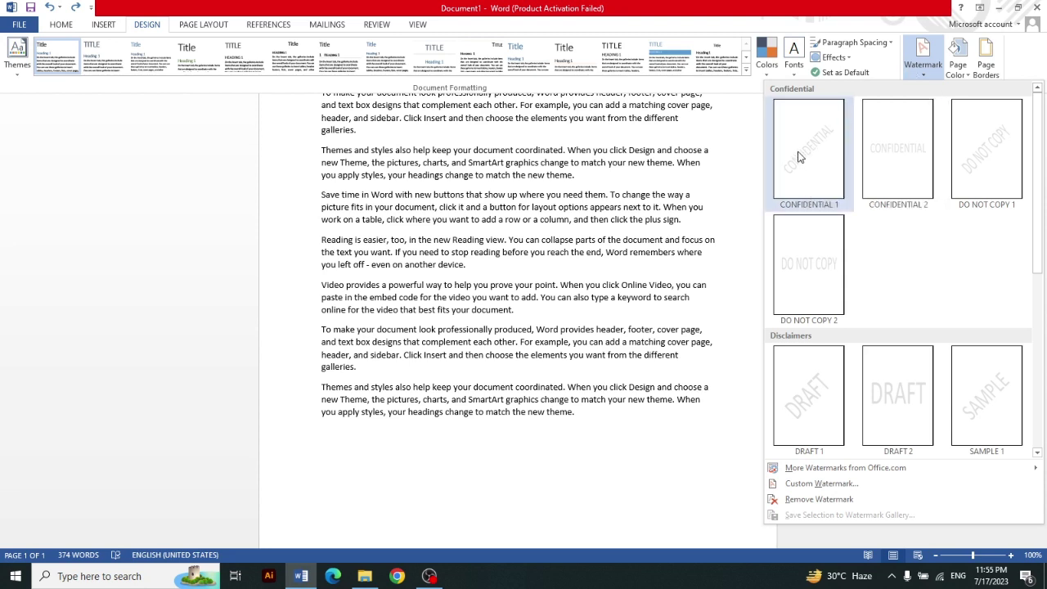
pyautogui.click(800, 157)
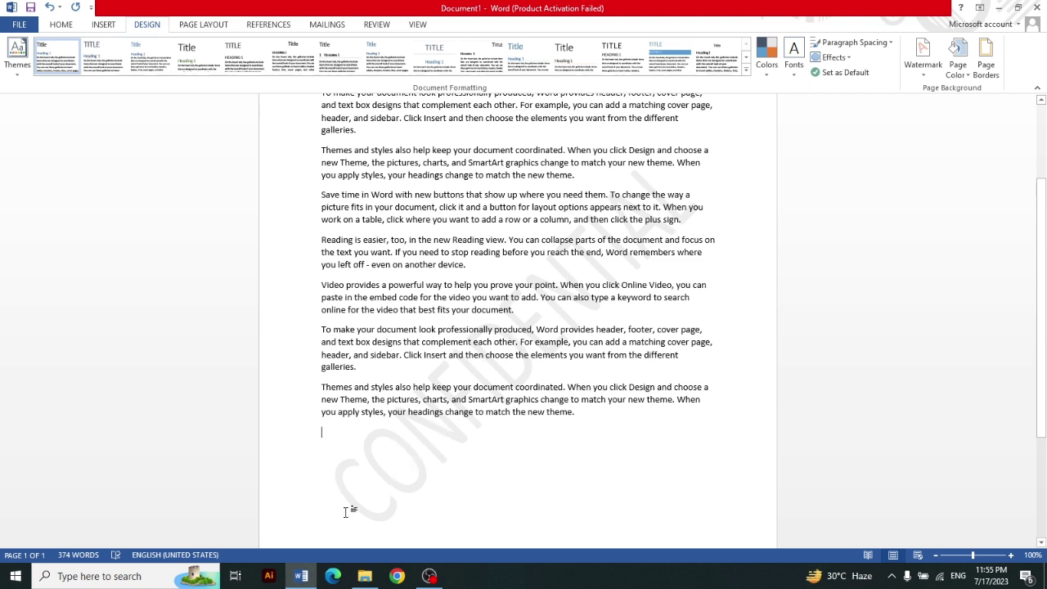
pyautogui.click(923, 66)
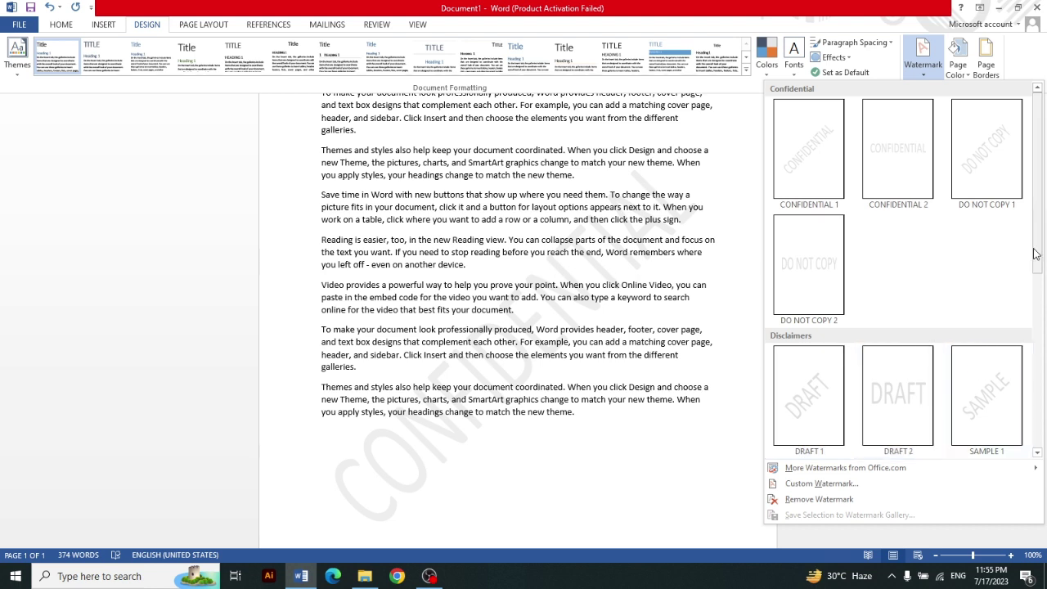
pyautogui.moveTo(1039, 228)
pyautogui.mouseDown()
pyautogui.moveTo(1044, 409)
pyautogui.moveTo(1039, 214)
pyautogui.mouseUp()
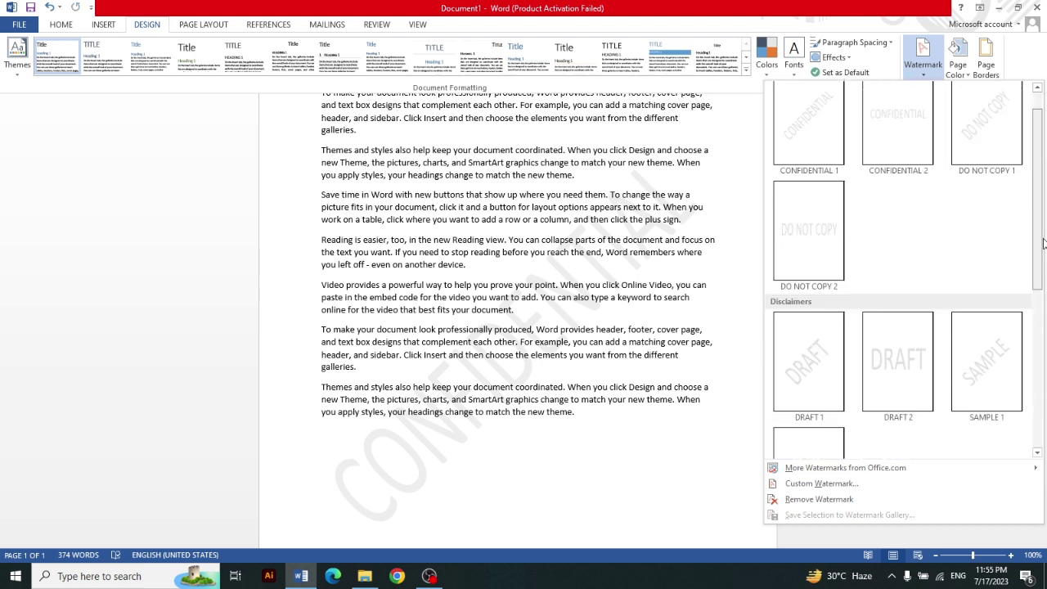
# Step: In Custom Watermark, replace the CONFIDENTIAL text with CED ENGINEERING ACADEMY
pyautogui.click(837, 484)
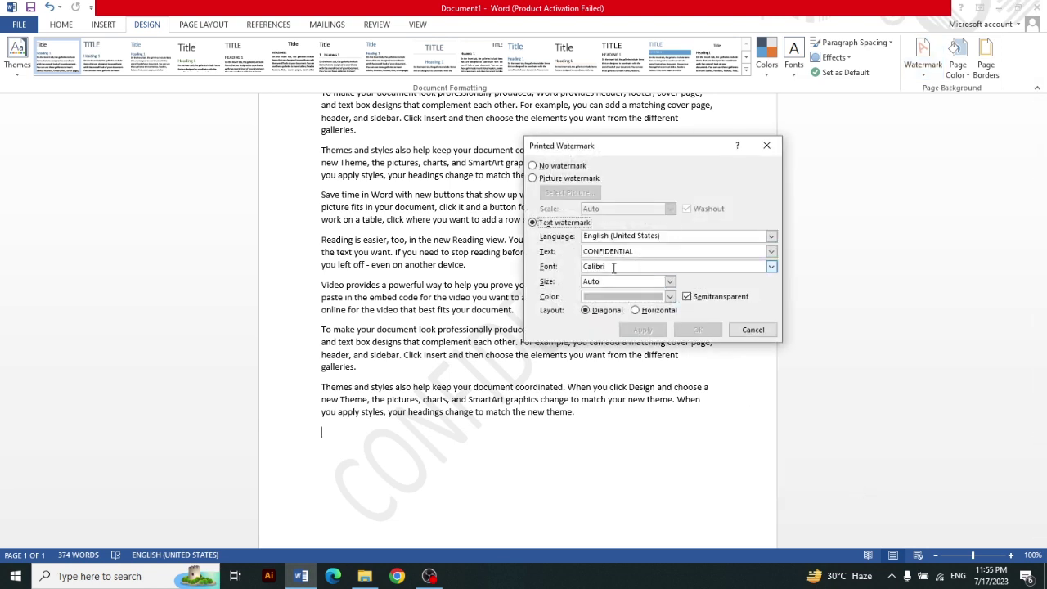
pyautogui.moveTo(652, 251); pyautogui.dragTo(576, 252)
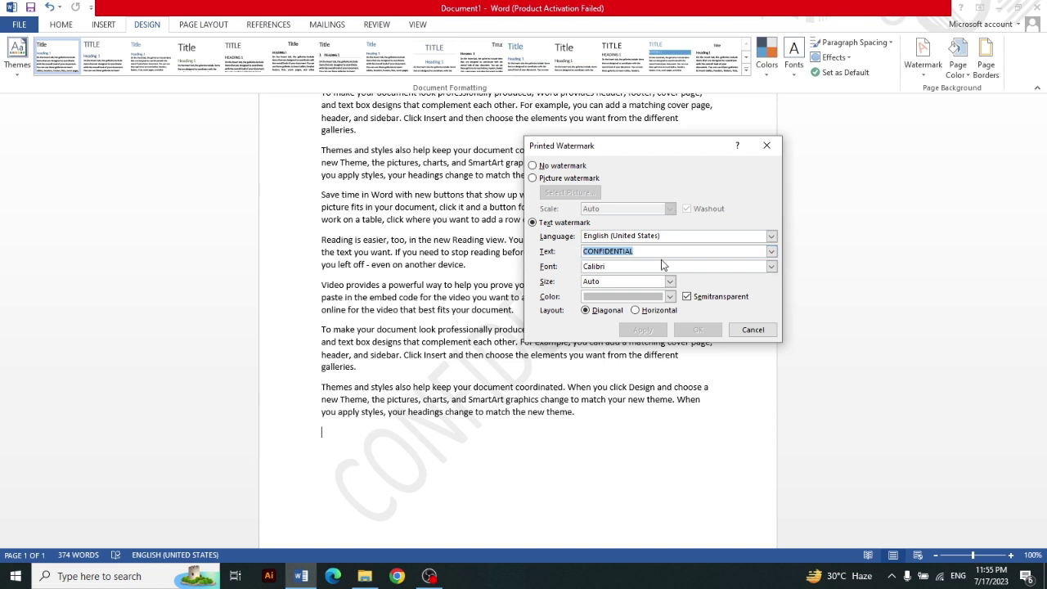
pyautogui.write('CED ENGINEERING ACADEMY')
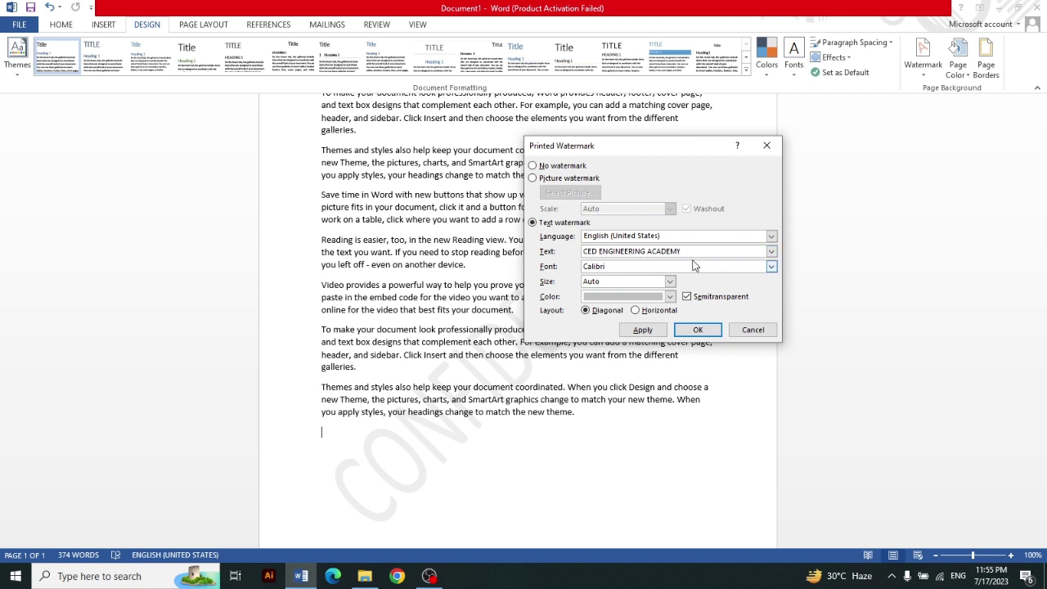
# Step: Keep Calibri and Auto size, make the watermark light blue, and apply it
pyautogui.click(772, 267)
pyautogui.scroll(2, 768, 290)
pyautogui.scroll(2, 773, 294)
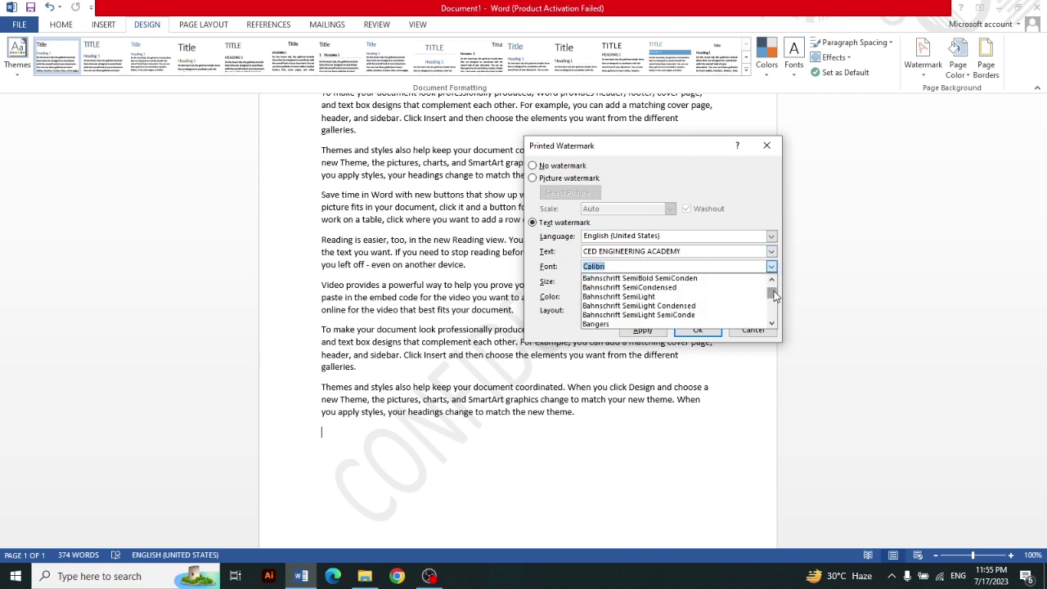
pyautogui.moveTo(773, 294); pyautogui.dragTo(773, 290)
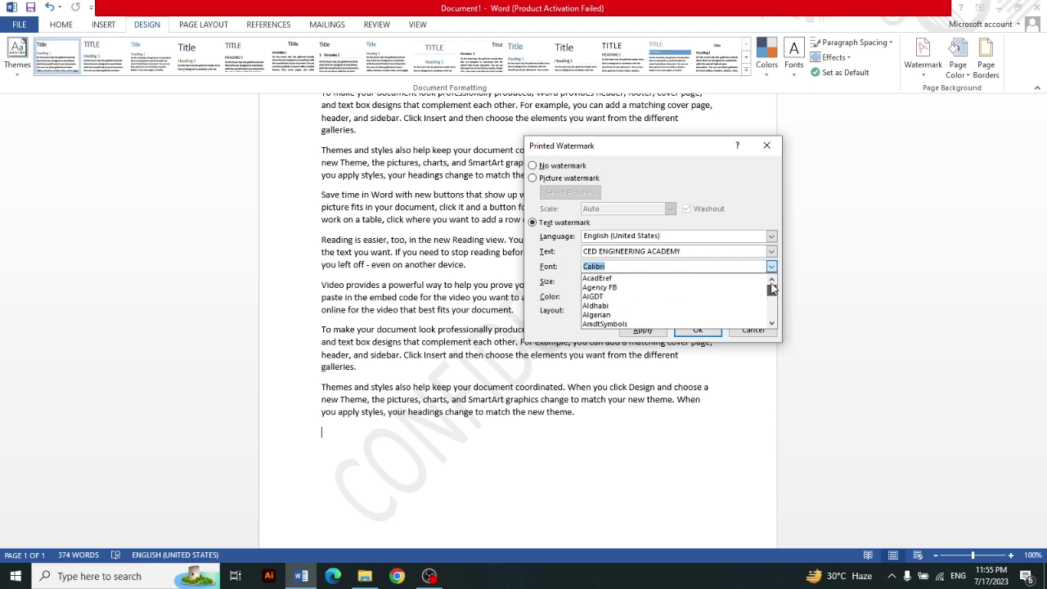
pyautogui.click(771, 266)
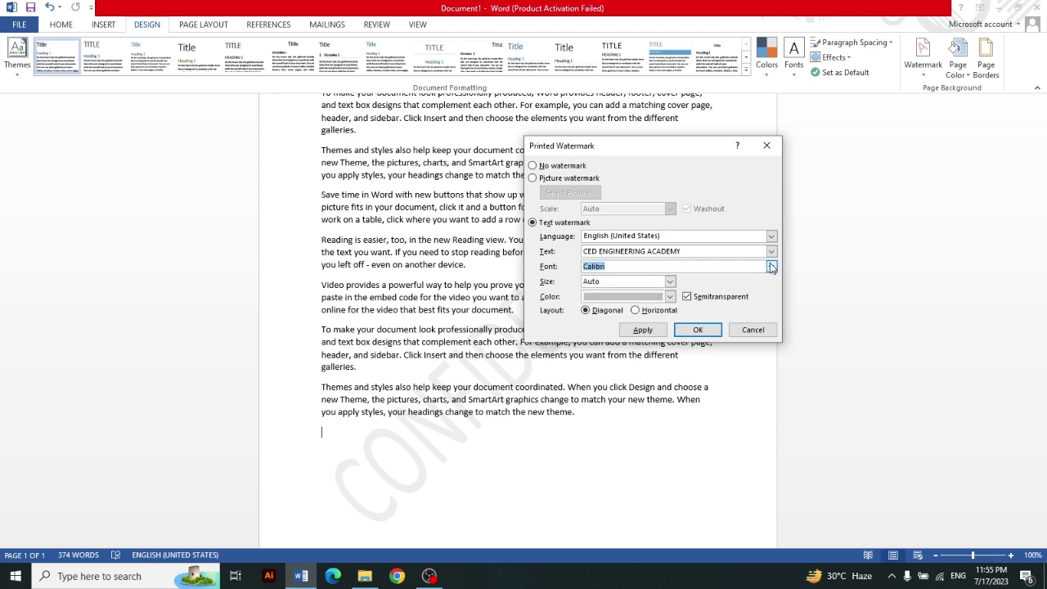
pyautogui.click(670, 281)
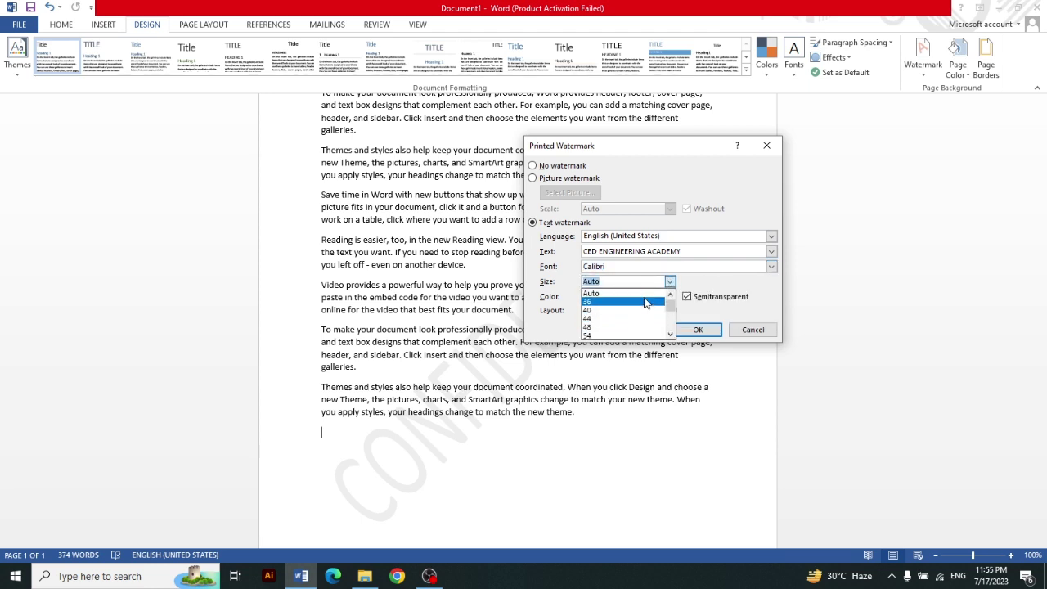
pyautogui.click(670, 282)
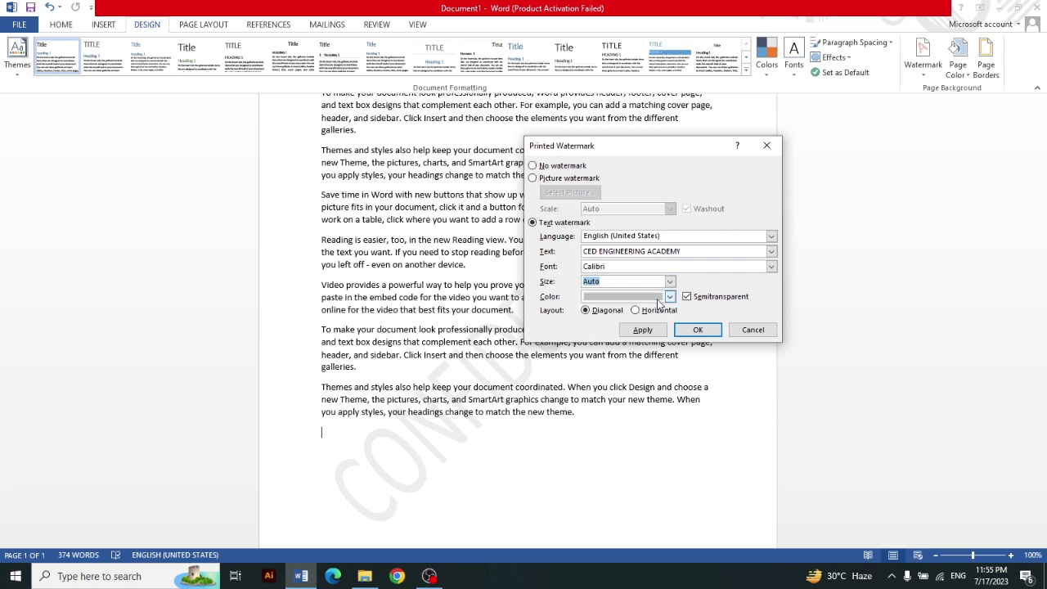
pyautogui.click(670, 297)
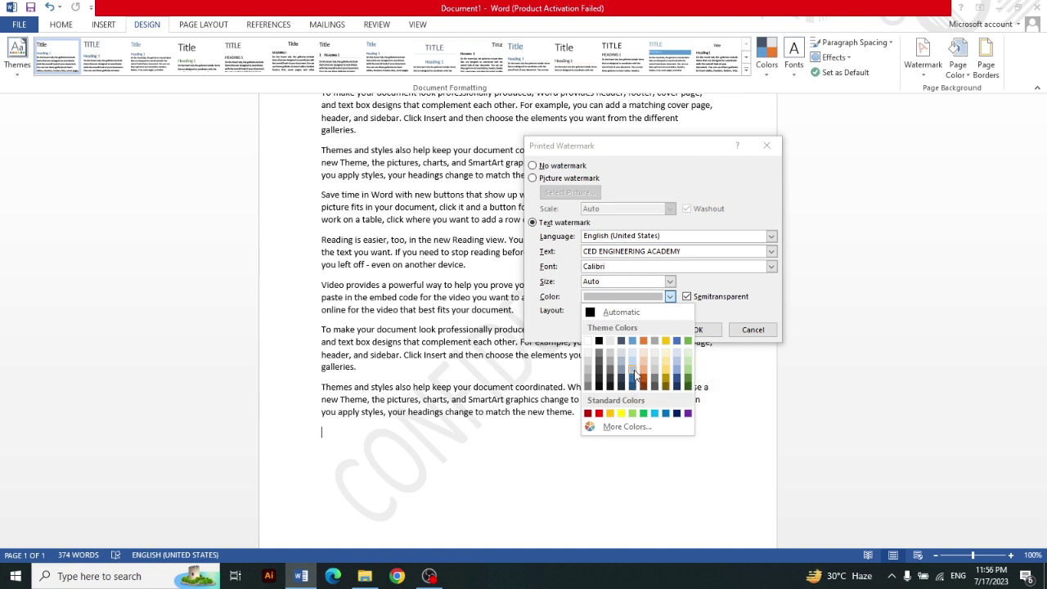
pyautogui.click(635, 375)
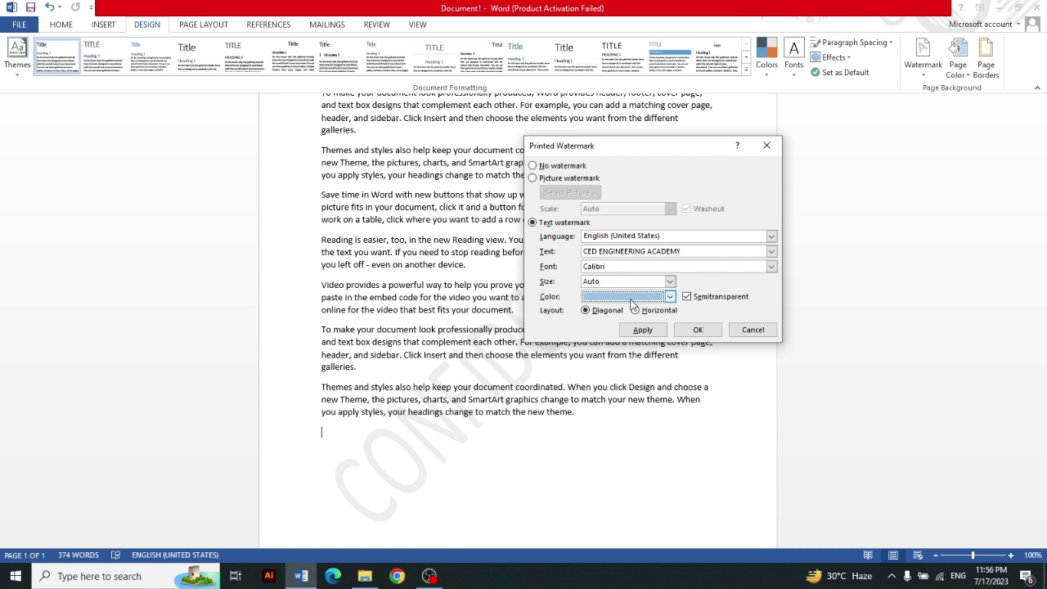
pyautogui.click(698, 332)
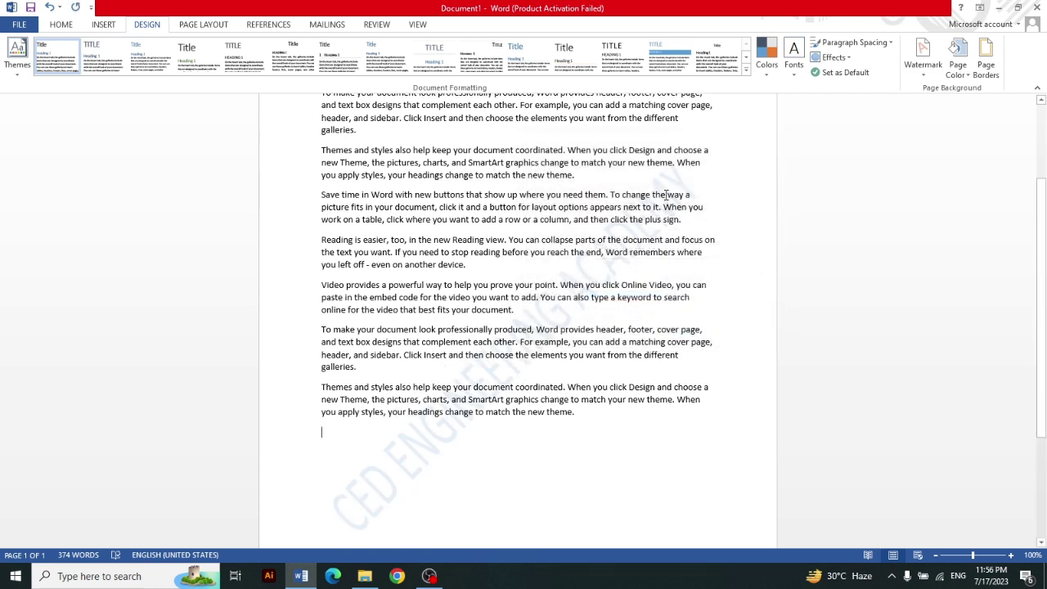
pyautogui.click(381, 486)
pyautogui.click(922, 59)
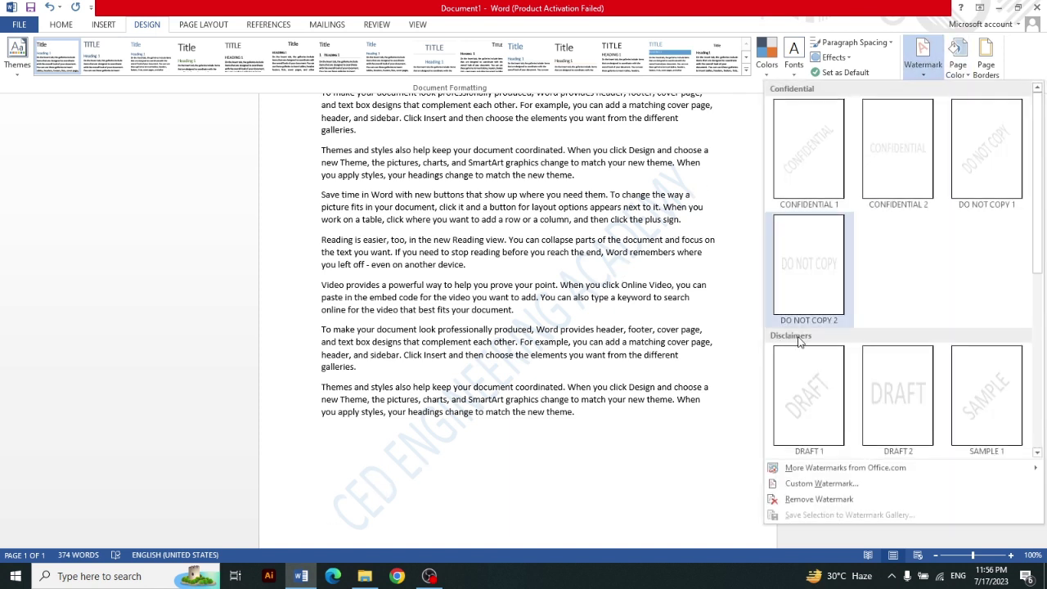
pyautogui.click(810, 483)
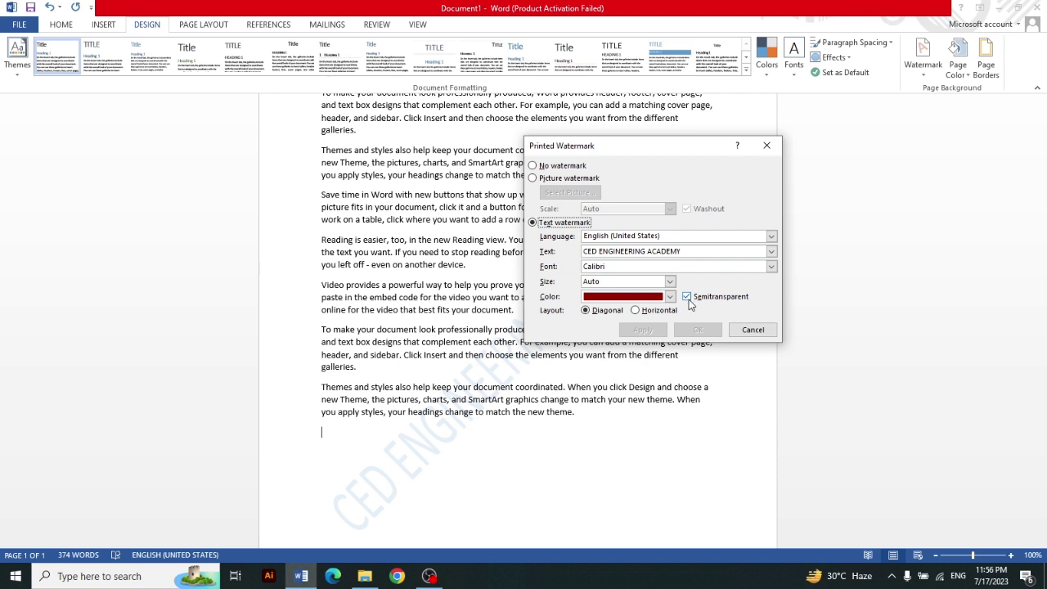
pyautogui.click(746, 330)
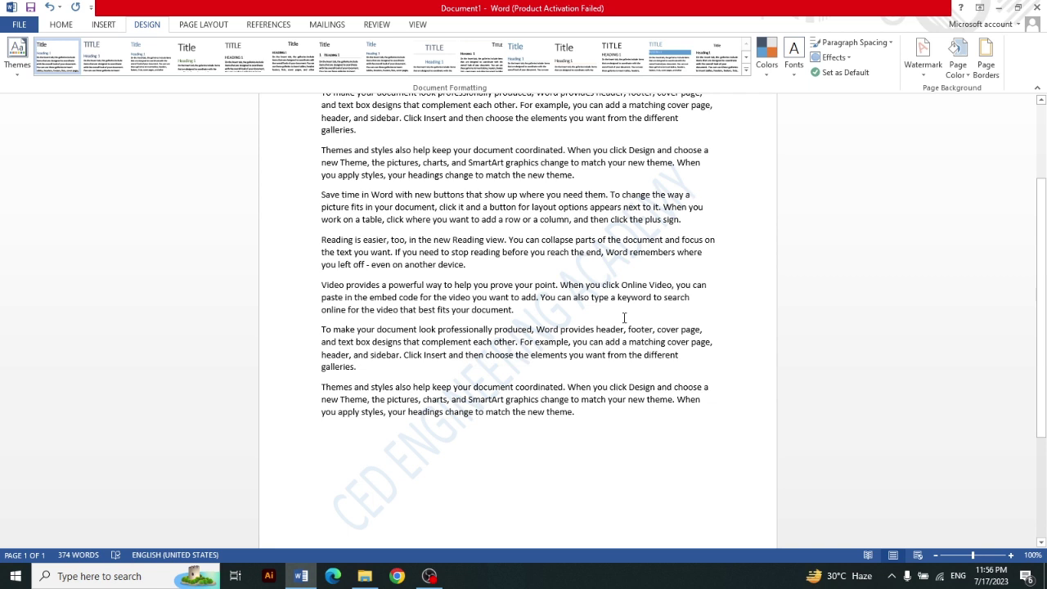
# Step: Check the watermarked page in print preview, then return to the Watermark gallery
pyautogui.hotkey('ctrl', 'p')
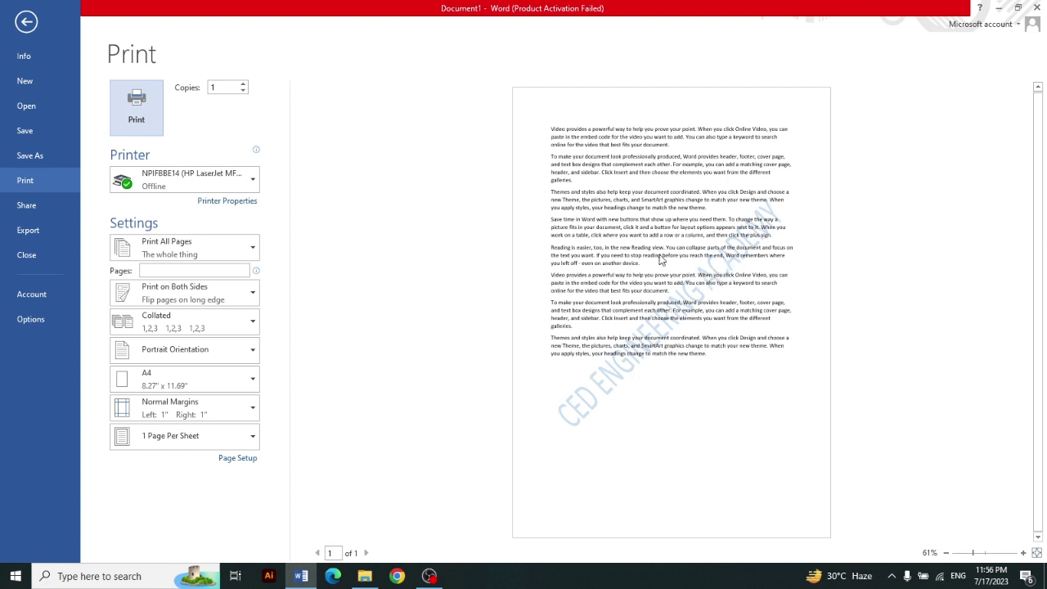
pyautogui.click(26, 21)
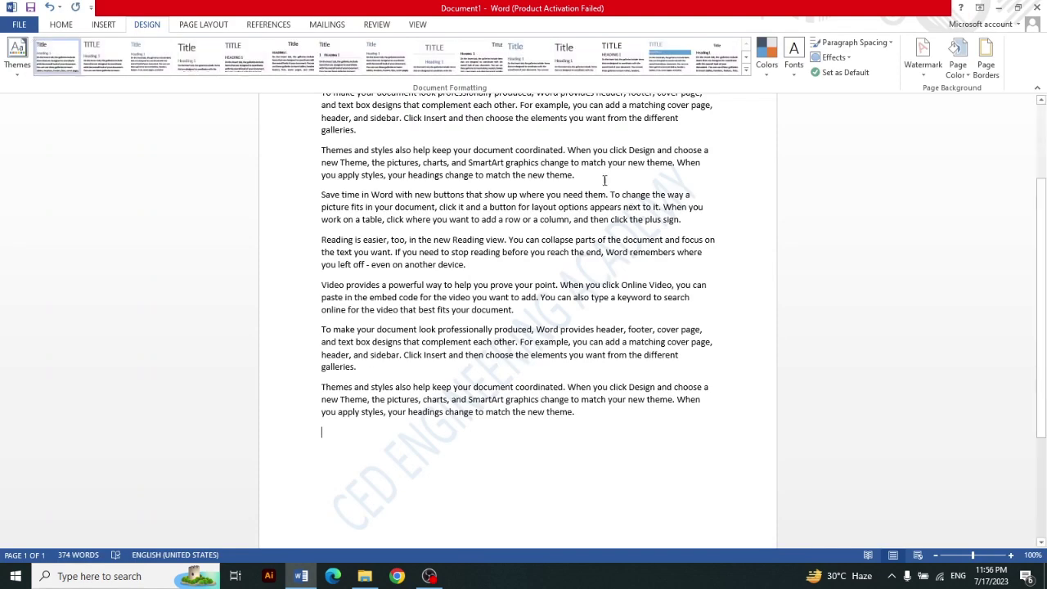
pyautogui.click(922, 58)
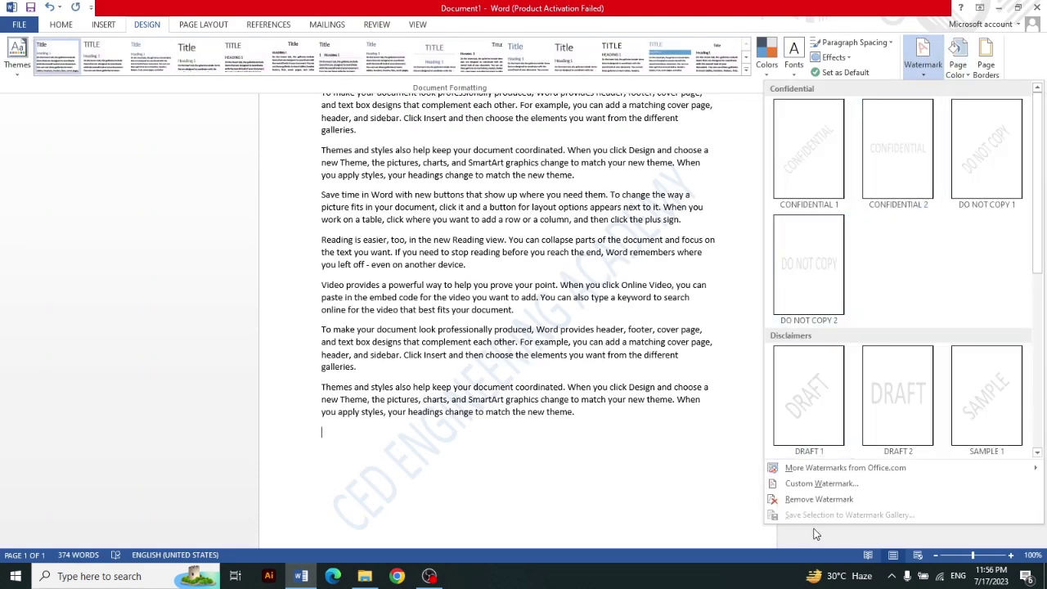
# Step: Make the CED ENGINEERING ACADEMY watermark semitransparent and check it in print preview
pyautogui.click(820, 484)
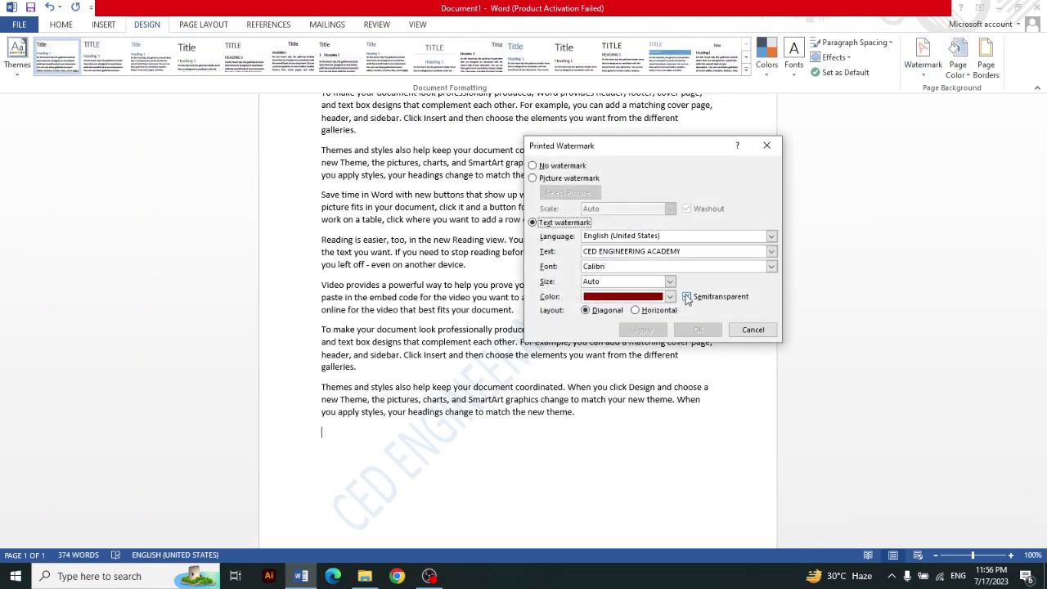
pyautogui.click(687, 297)
pyautogui.click(698, 331)
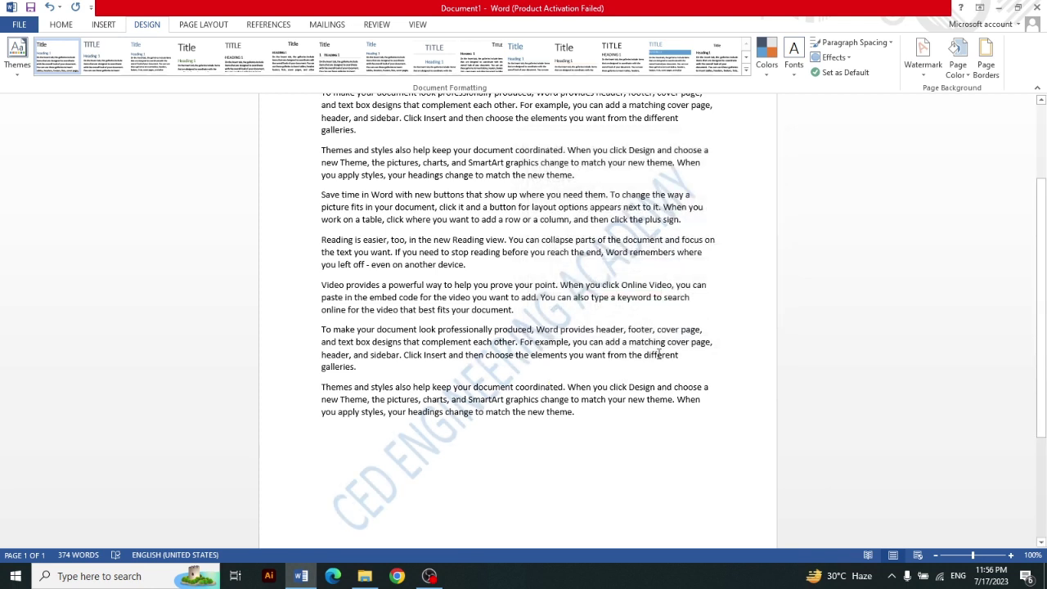
pyautogui.hotkey('ctrl', 'p')
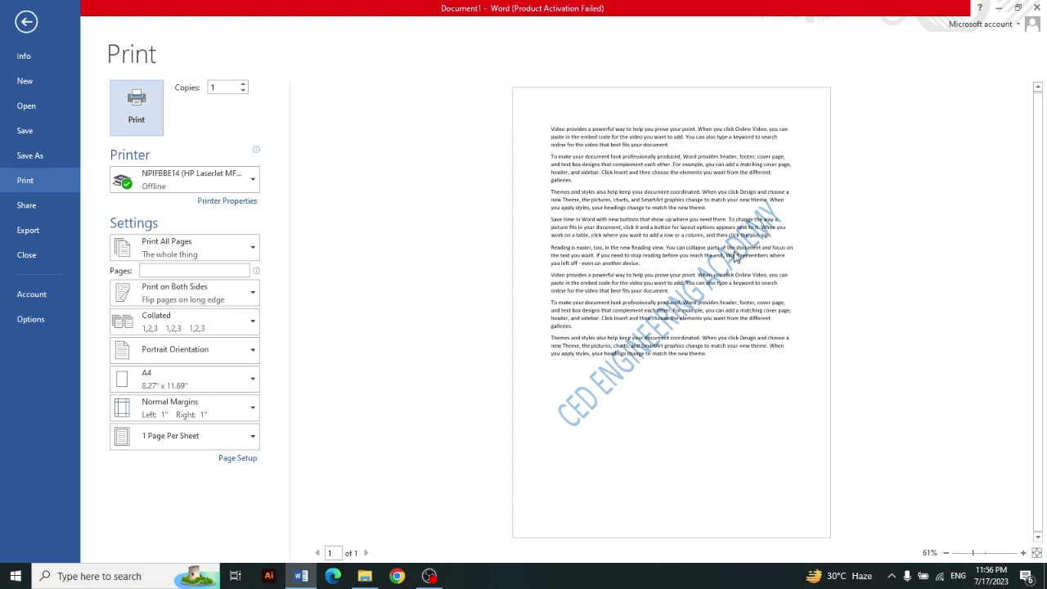
pyautogui.click(26, 23)
# Step: Reopen Custom Watermark, toggle Semitransparent again, and confirm with OK
pyautogui.click(923, 57)
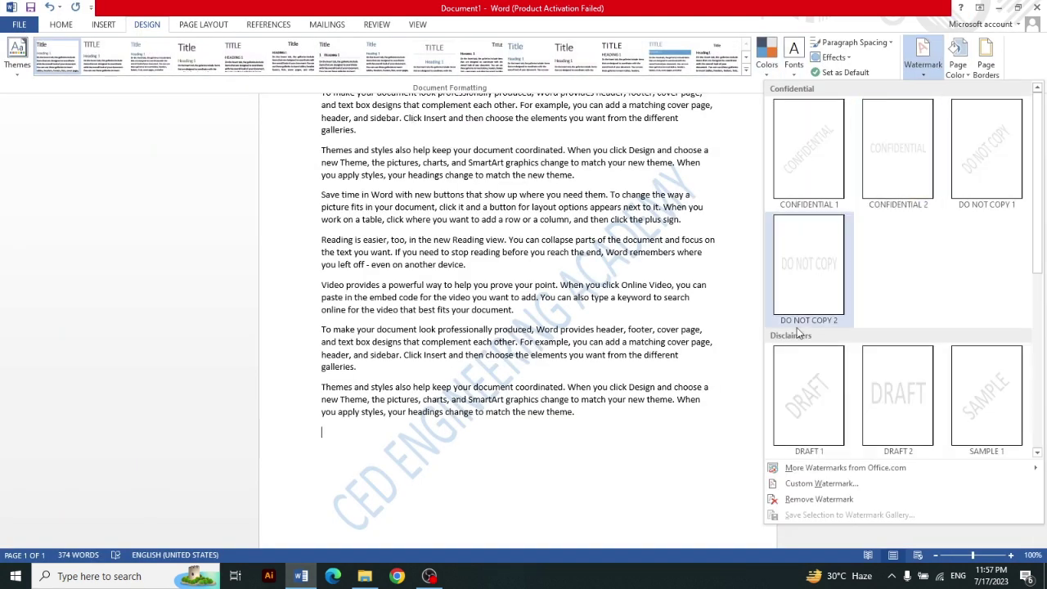
pyautogui.click(828, 487)
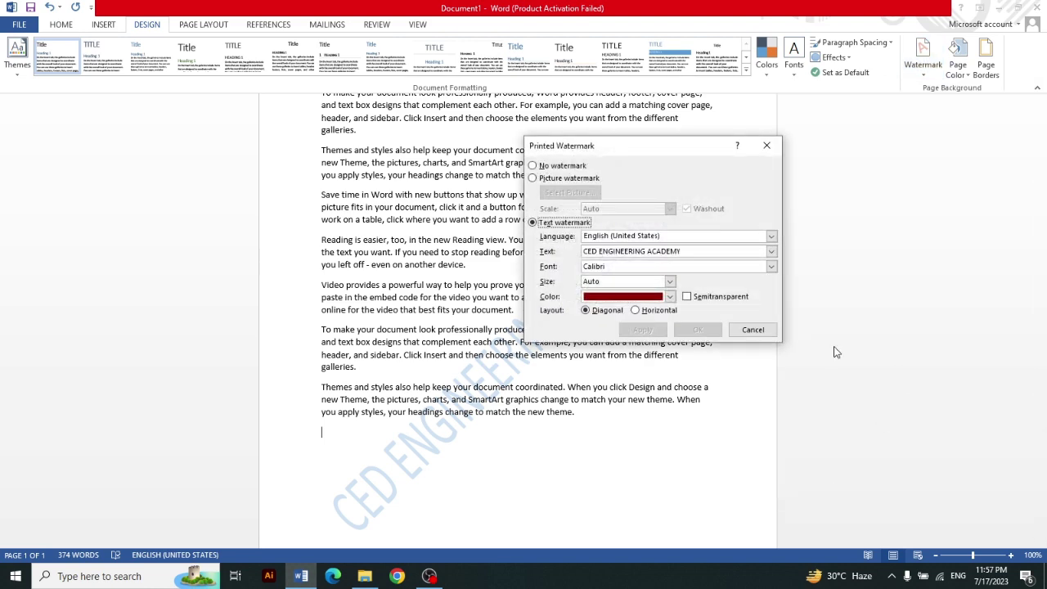
pyautogui.click(687, 297)
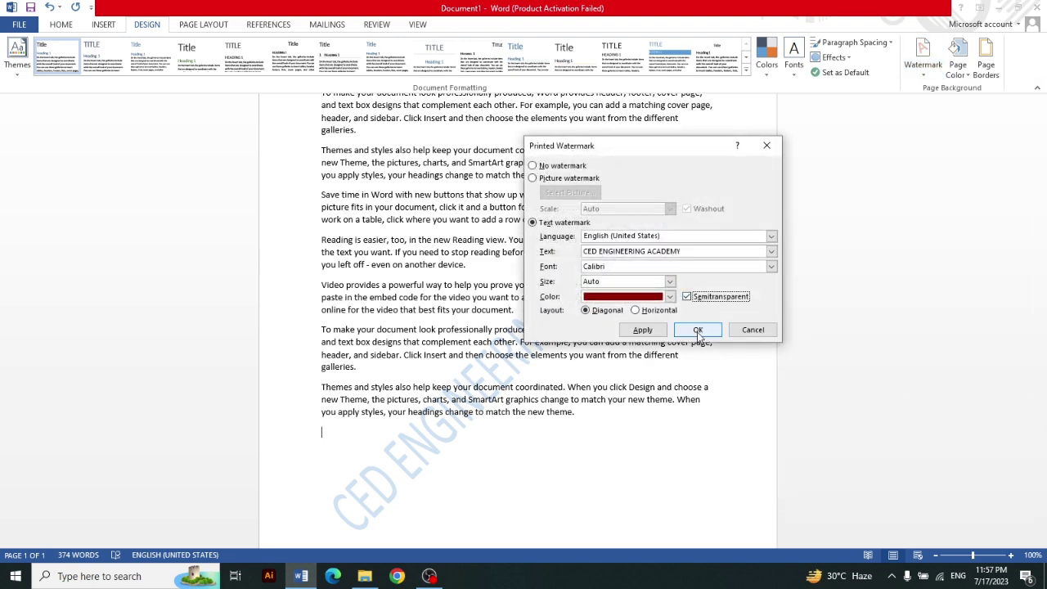
pyautogui.click(698, 329)
pyautogui.click(922, 58)
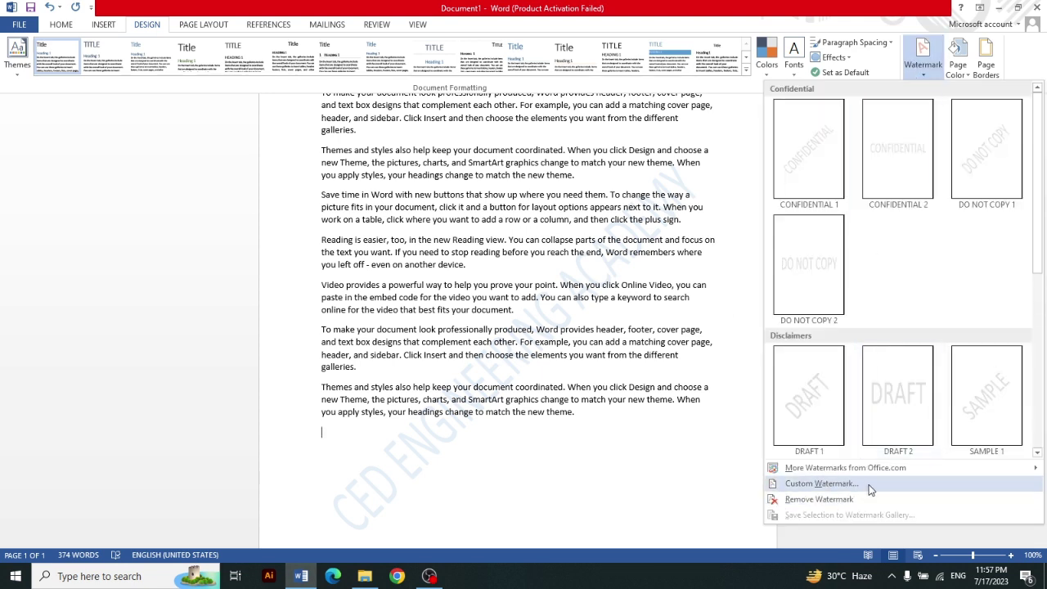
# Step: Set CED Engineering Academy.png from Downloads as a picture watermark
pyautogui.click(867, 484)
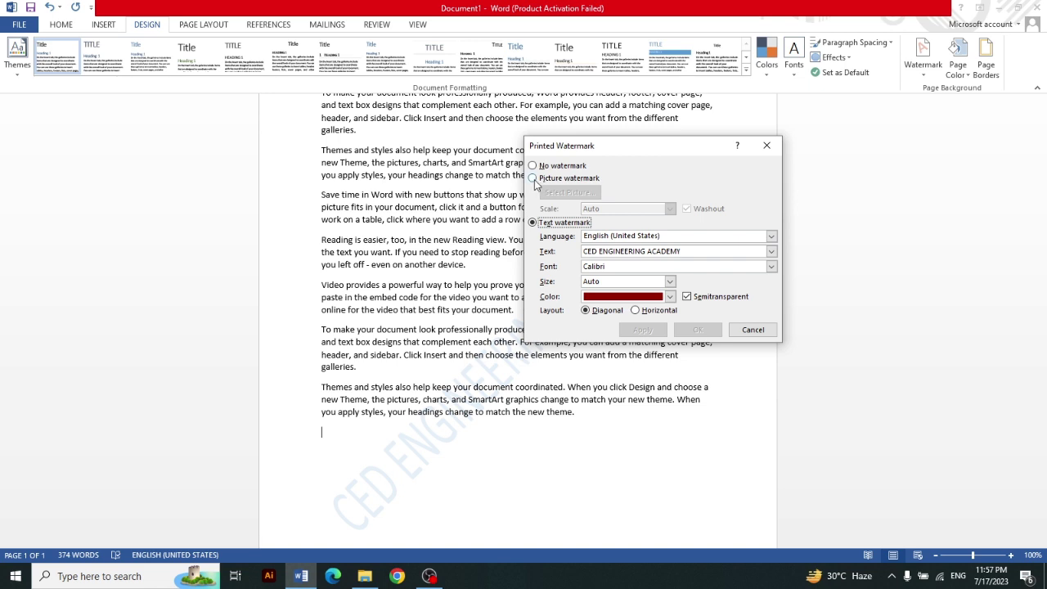
pyautogui.click(535, 181)
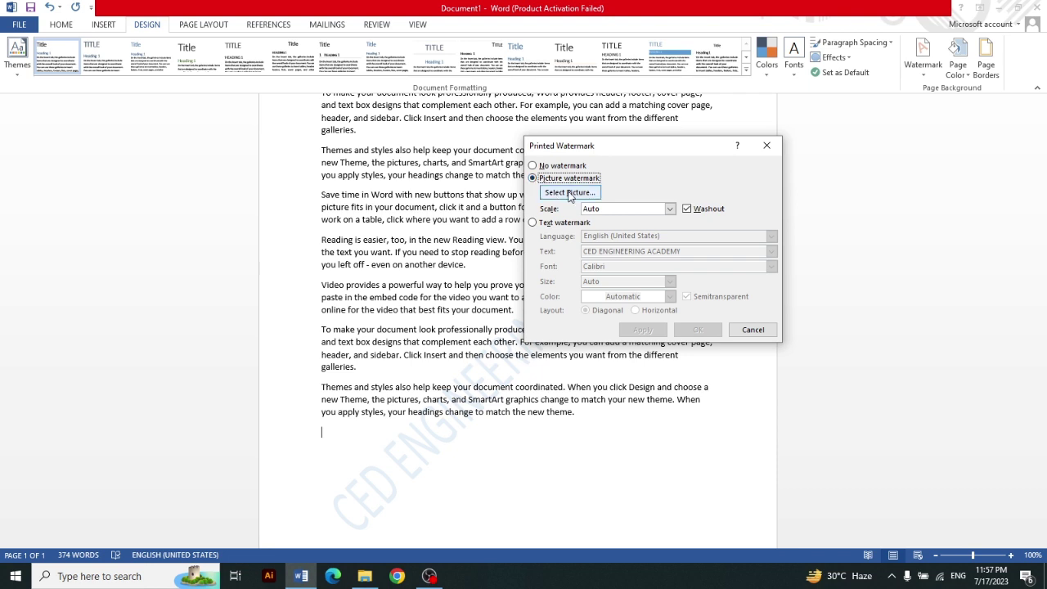
pyautogui.click(570, 192)
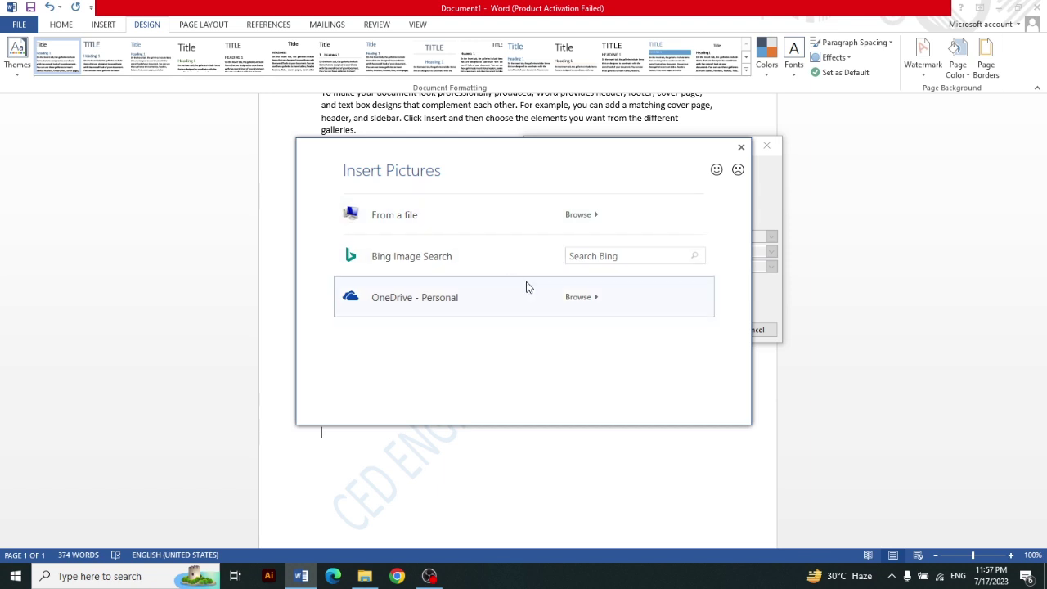
pyautogui.click(463, 227)
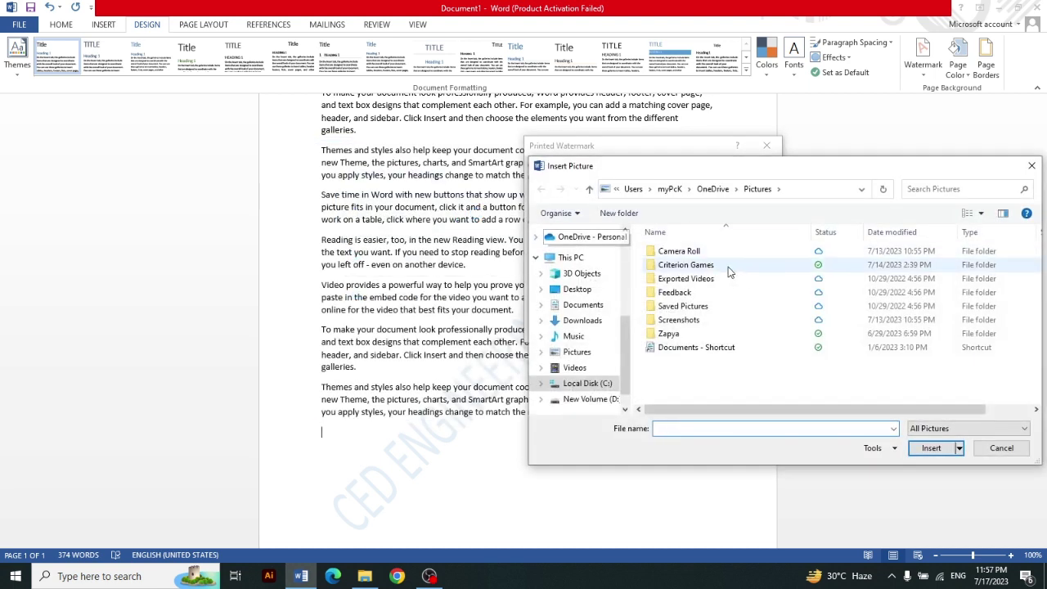
pyautogui.click(582, 321)
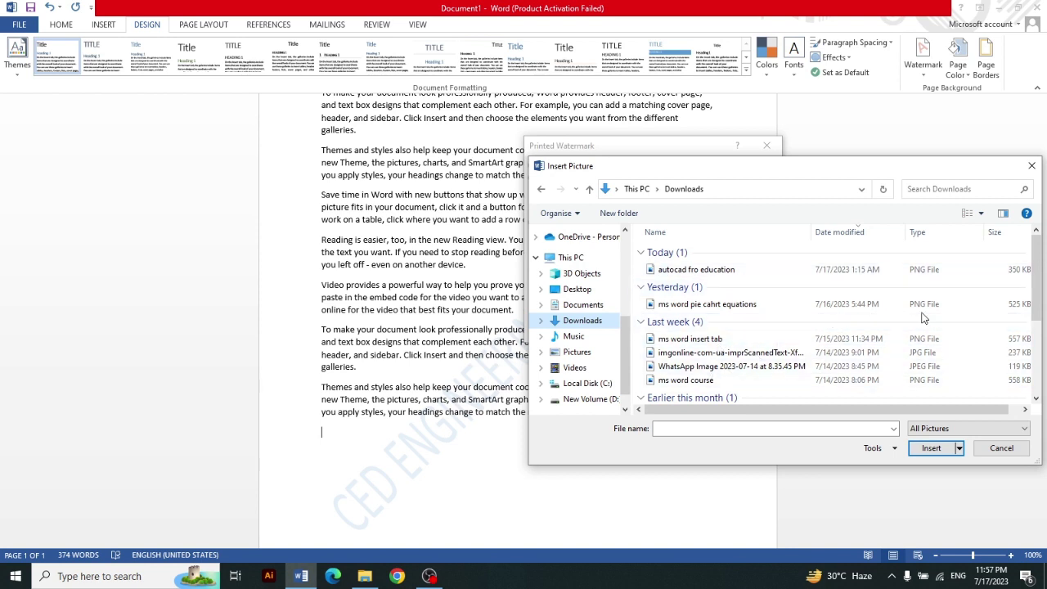
pyautogui.scroll(-2, 1035, 294)
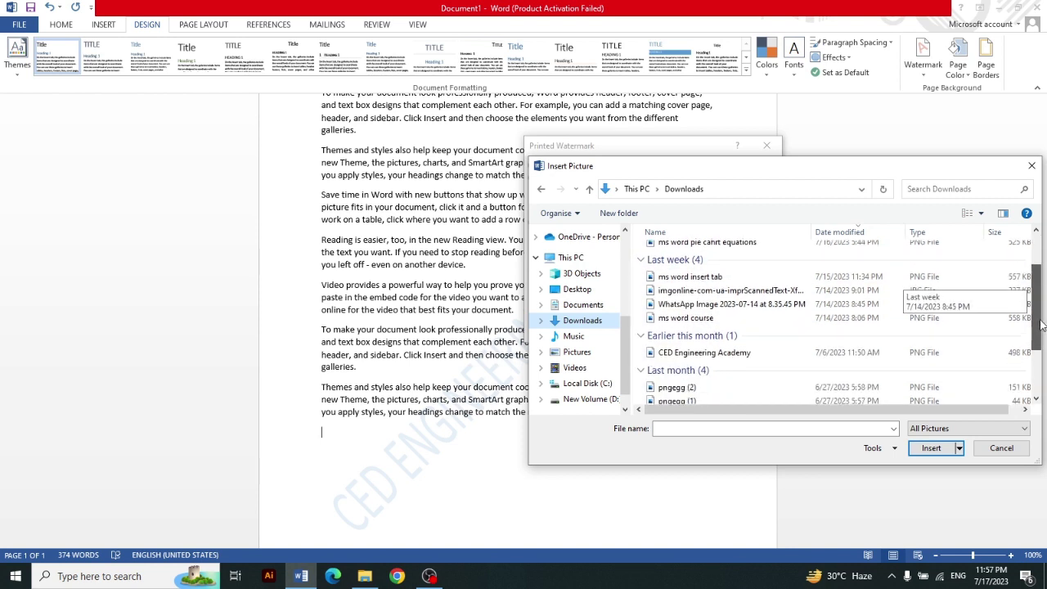
pyautogui.click(780, 353)
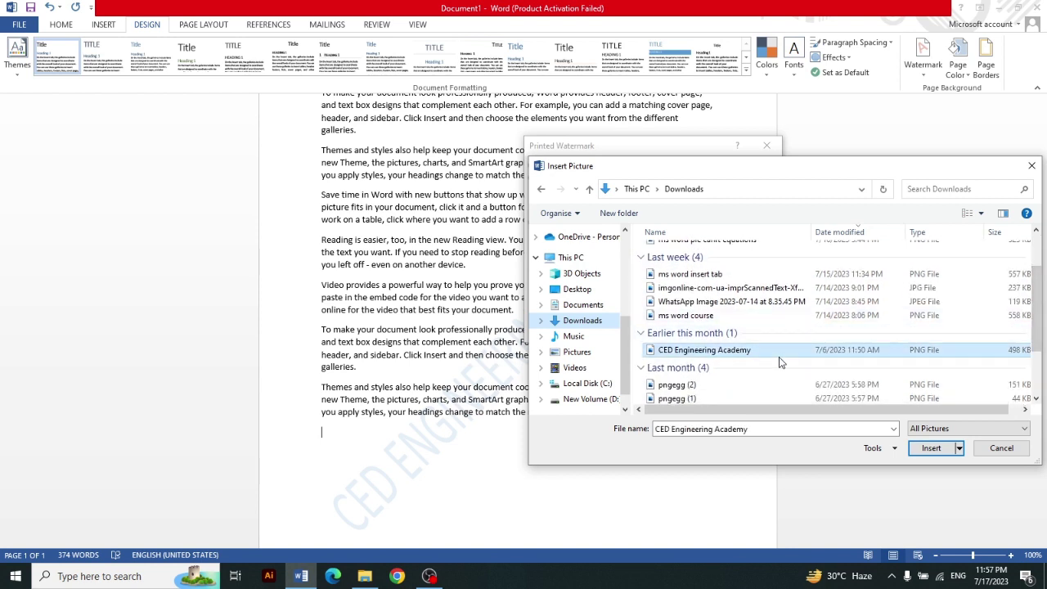
pyautogui.click(931, 449)
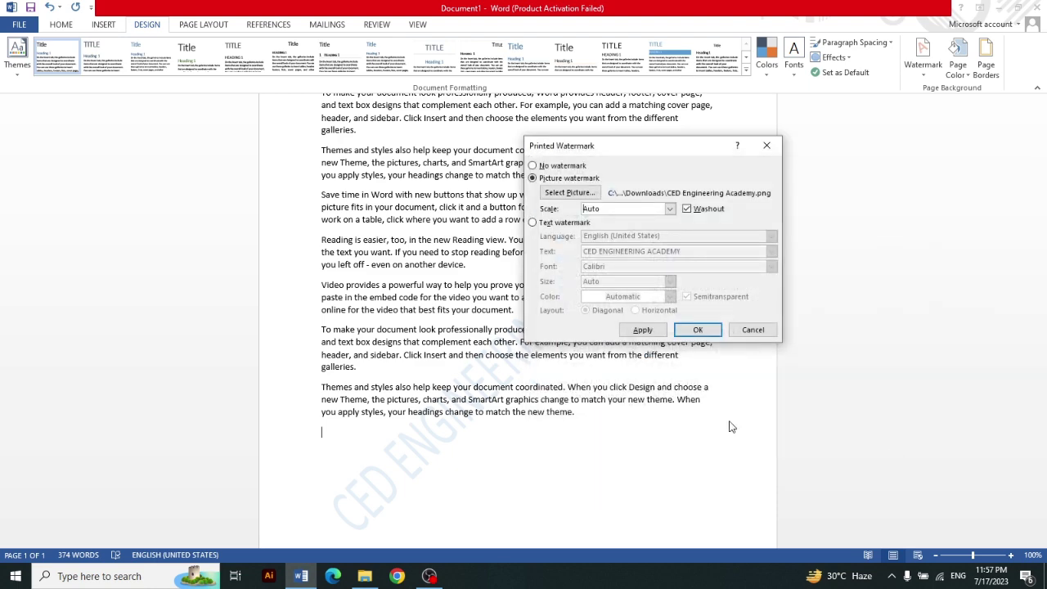
pyautogui.click(696, 327)
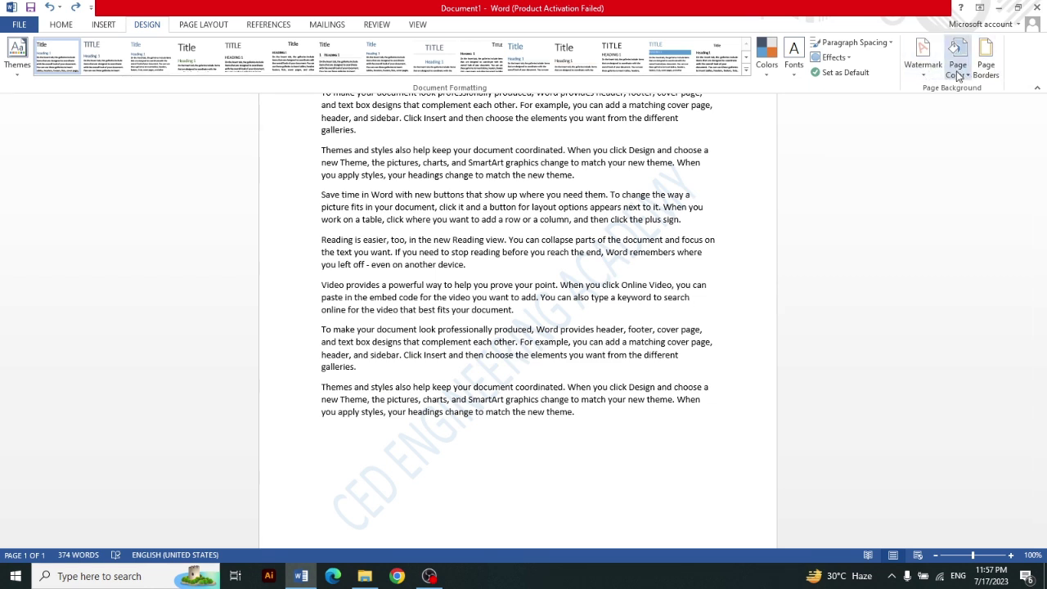
# Step: Set the page colour to Gray-25%, Background 2, Darker 90% for a near-black page
pyautogui.click(958, 75)
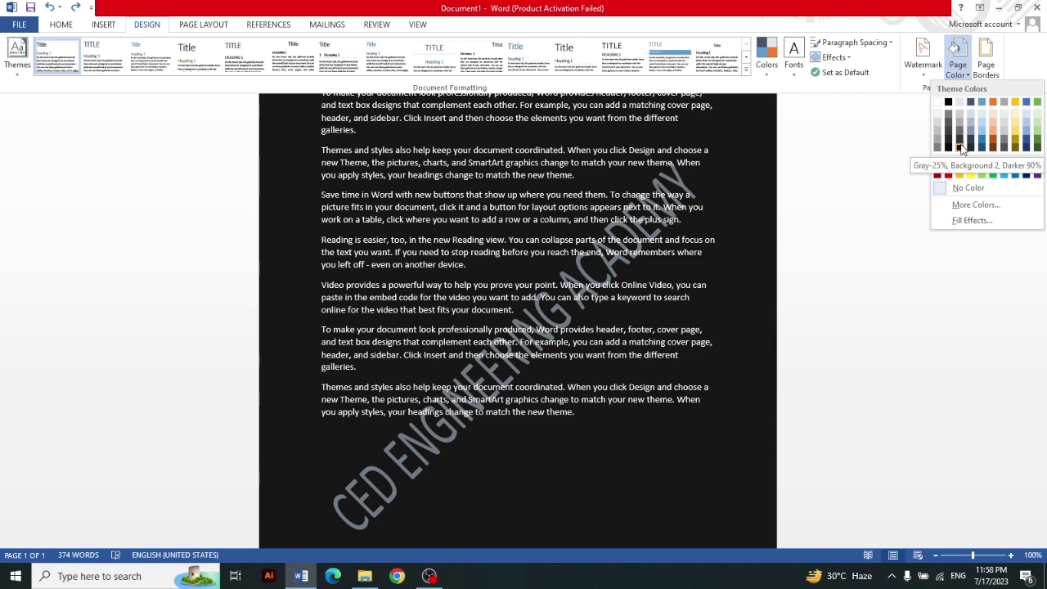
pyautogui.click(962, 150)
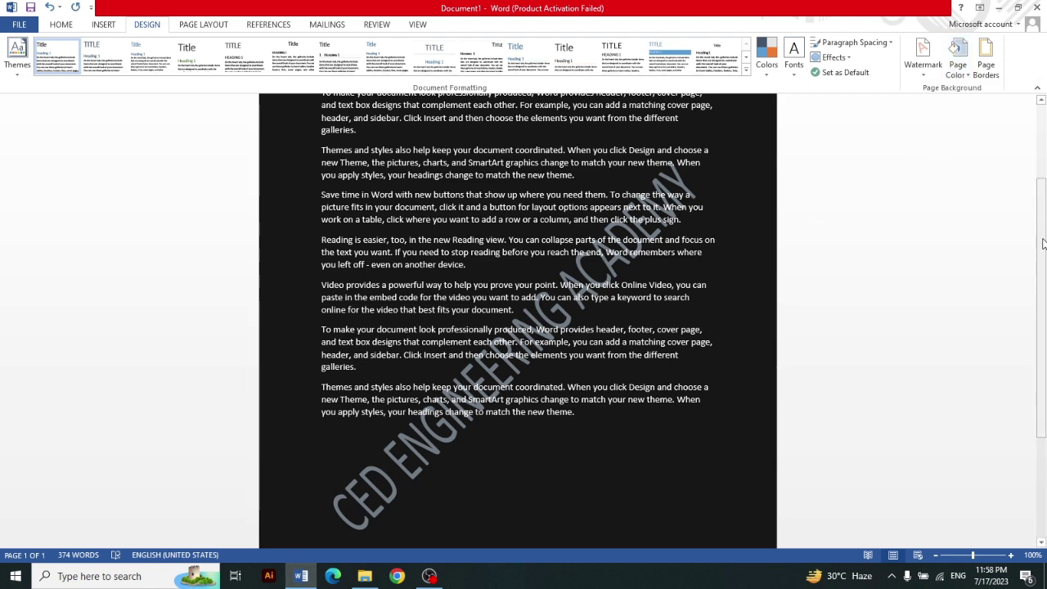
pyautogui.scroll(2, 701, 174)
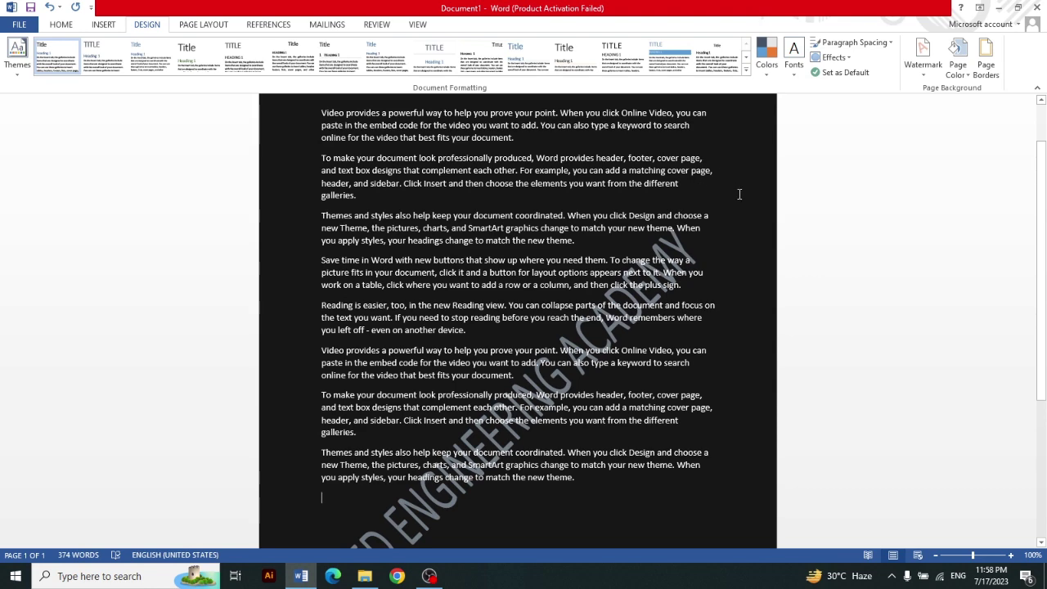
# Step: Check the dark page in print preview, then undo the page colour so the page is white
pyautogui.hotkey('ctrl', 'p')
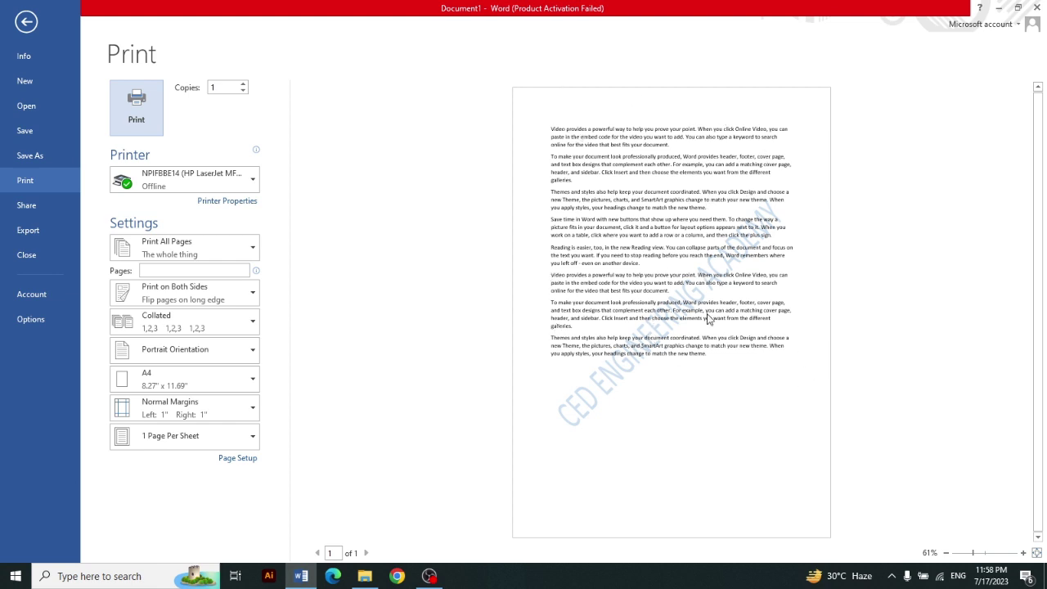
pyautogui.click(26, 21)
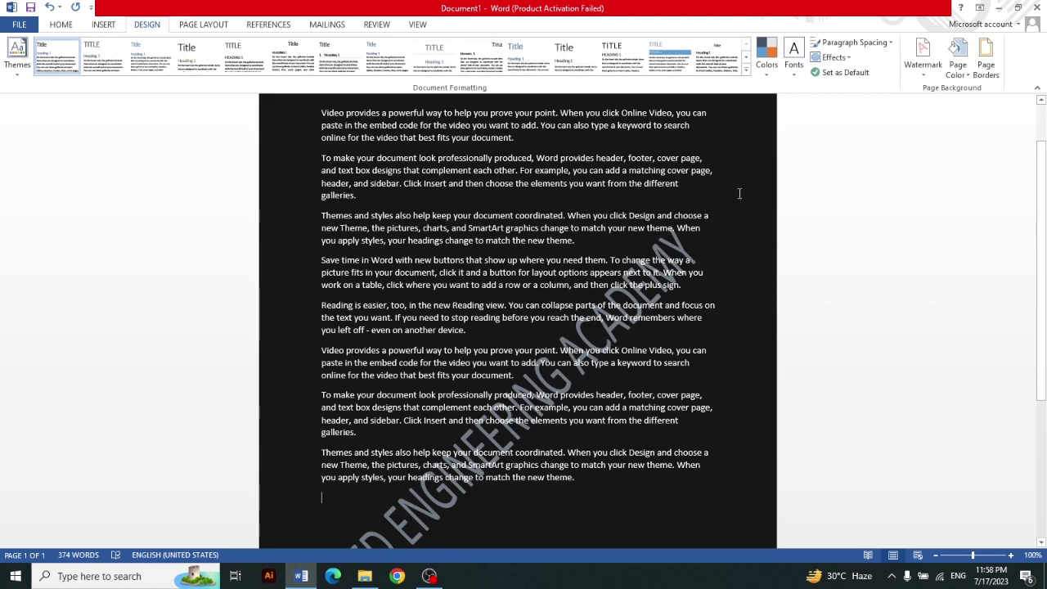
pyautogui.hotkey('ctrl', 'z')
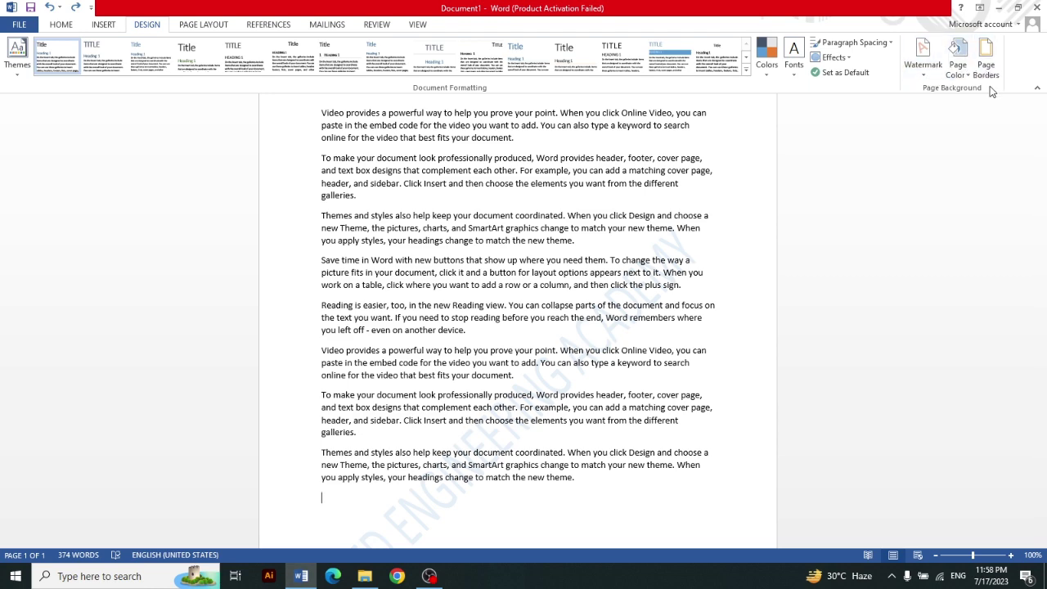
pyautogui.click(957, 65)
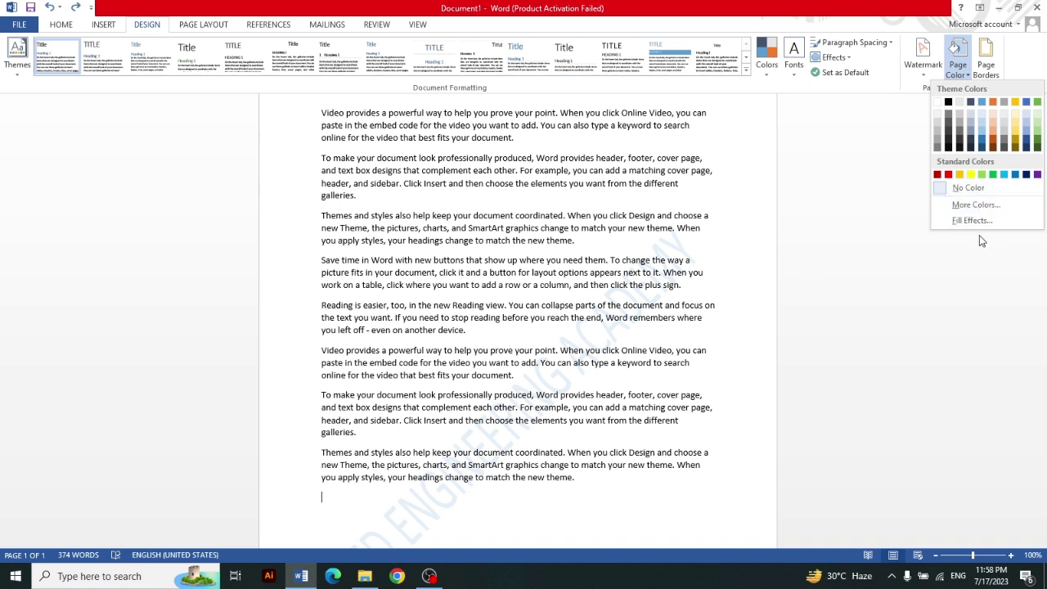
pyautogui.click(874, 131)
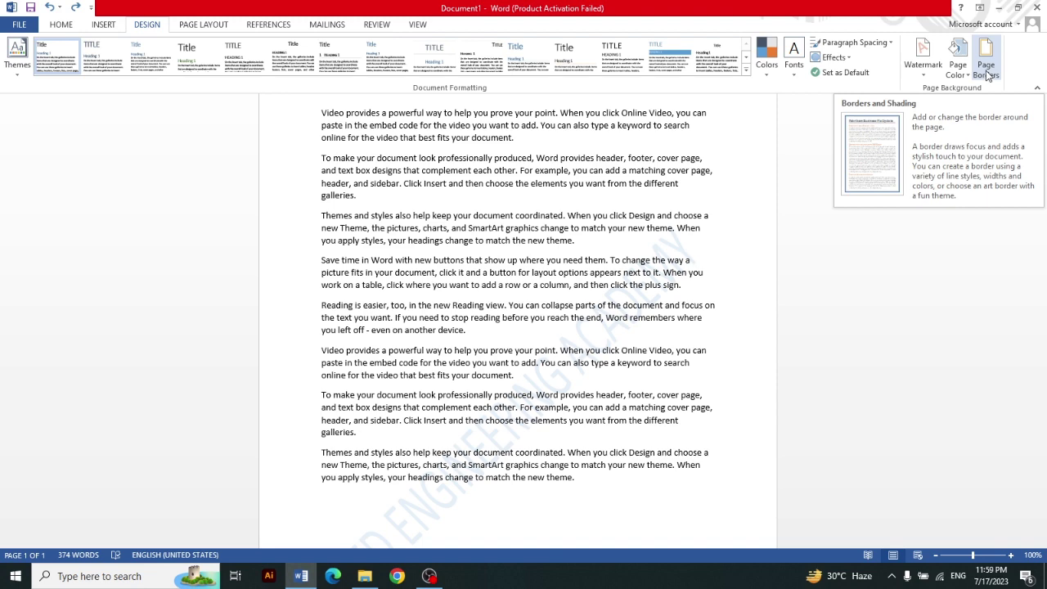
# Step: Frame the whole page with a plain single-line Box page border, passing over Shadow
pyautogui.click(986, 70)
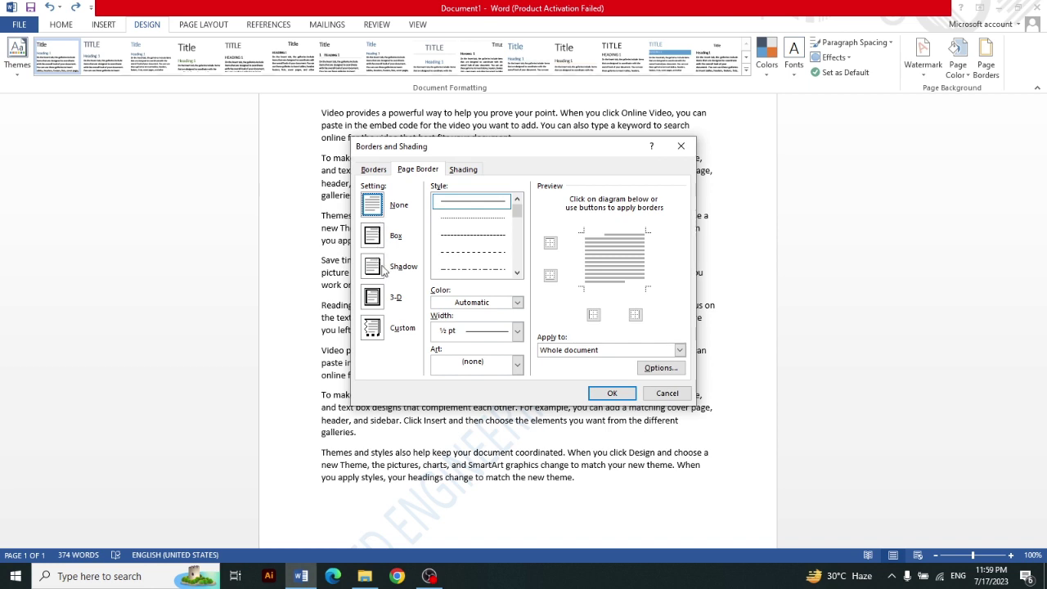
pyautogui.click(610, 393)
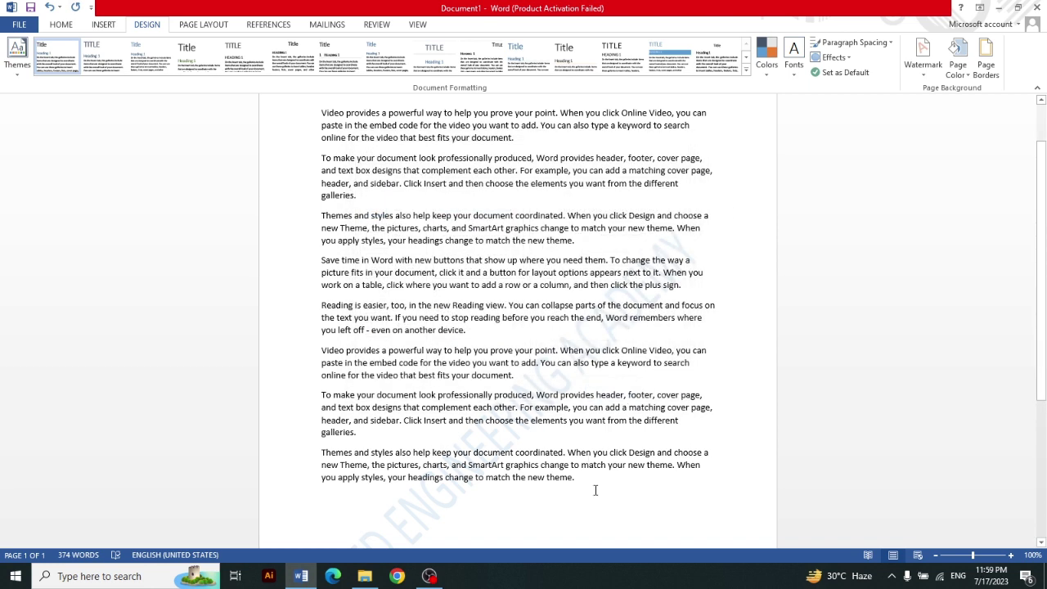
pyautogui.moveTo(595, 490); pyautogui.dragTo(318, 144)
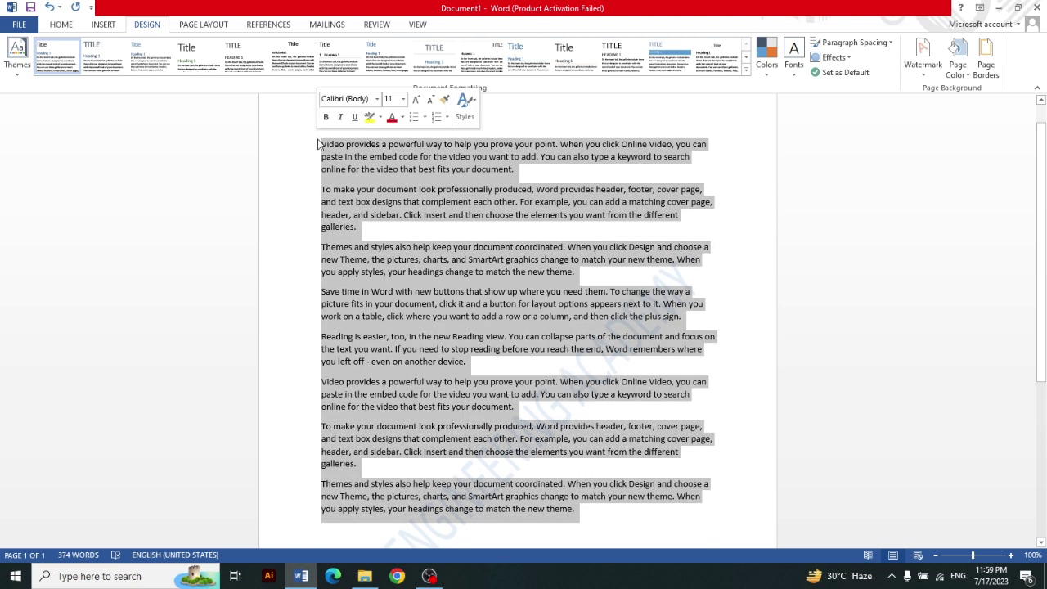
pyautogui.click(985, 63)
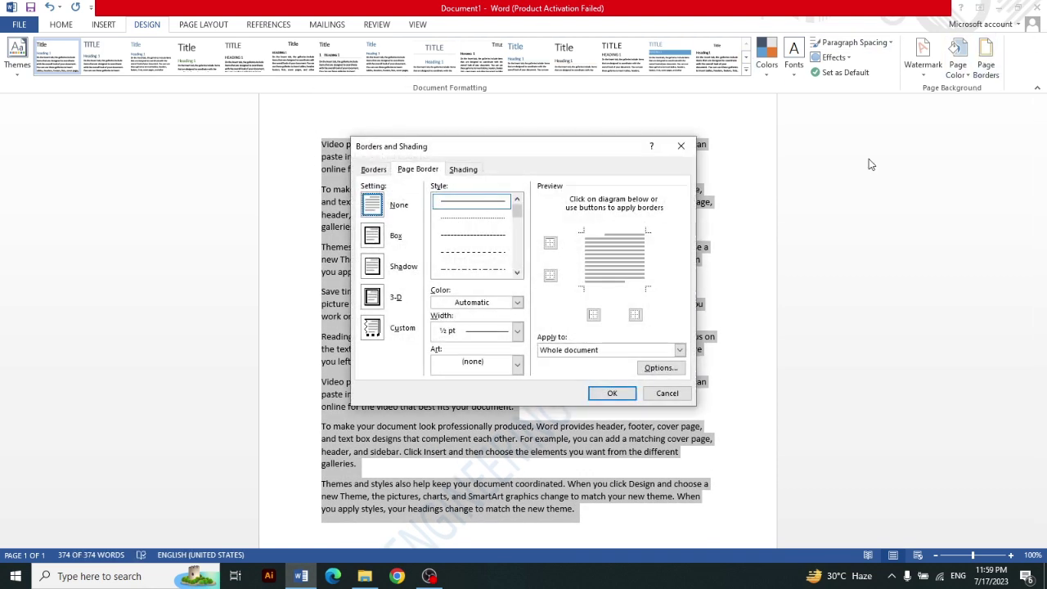
pyautogui.click(613, 396)
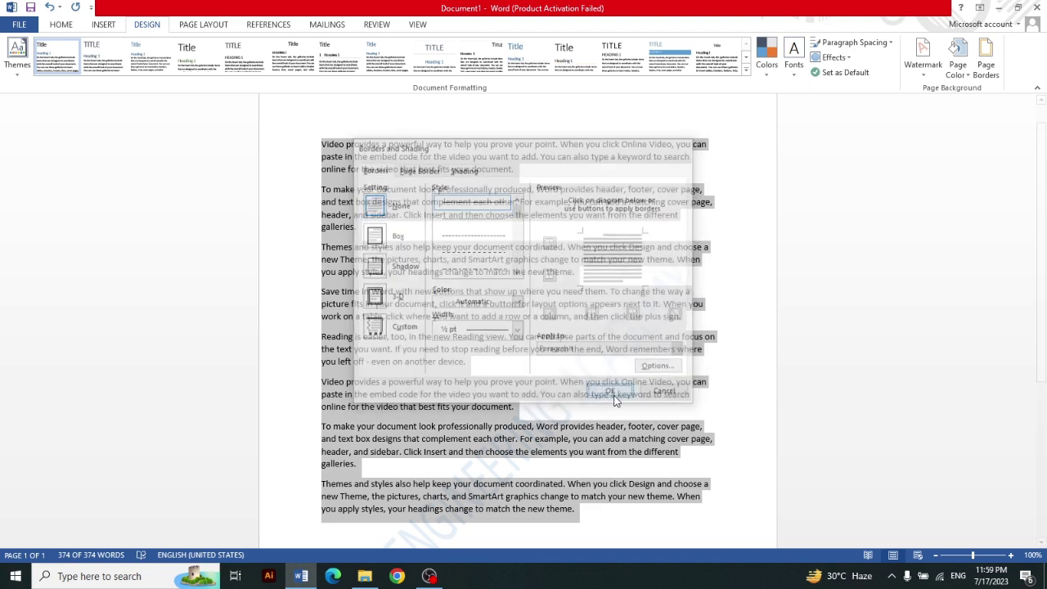
pyautogui.click(985, 66)
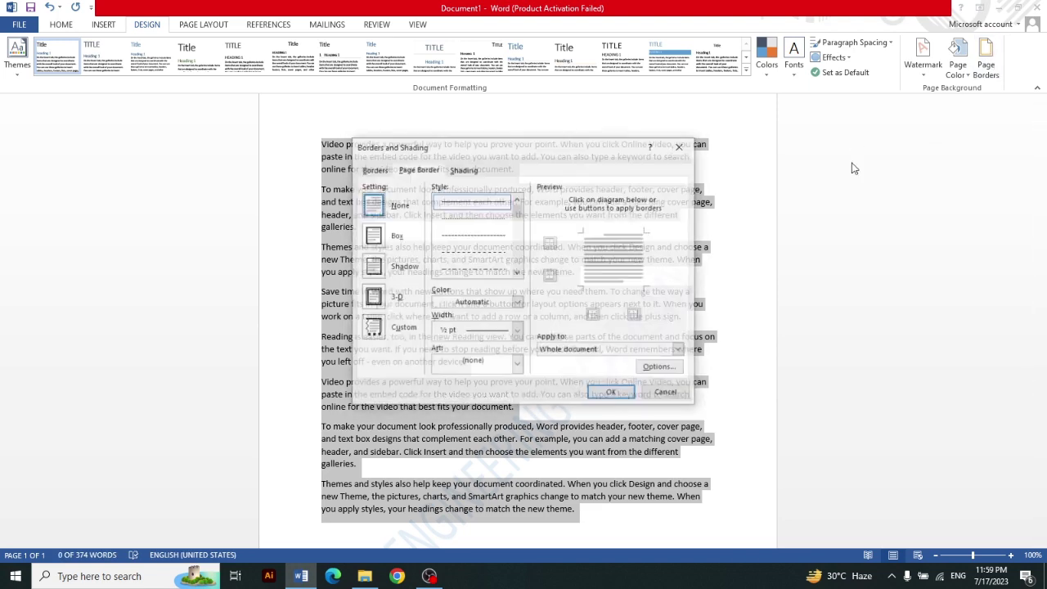
pyautogui.click(372, 236)
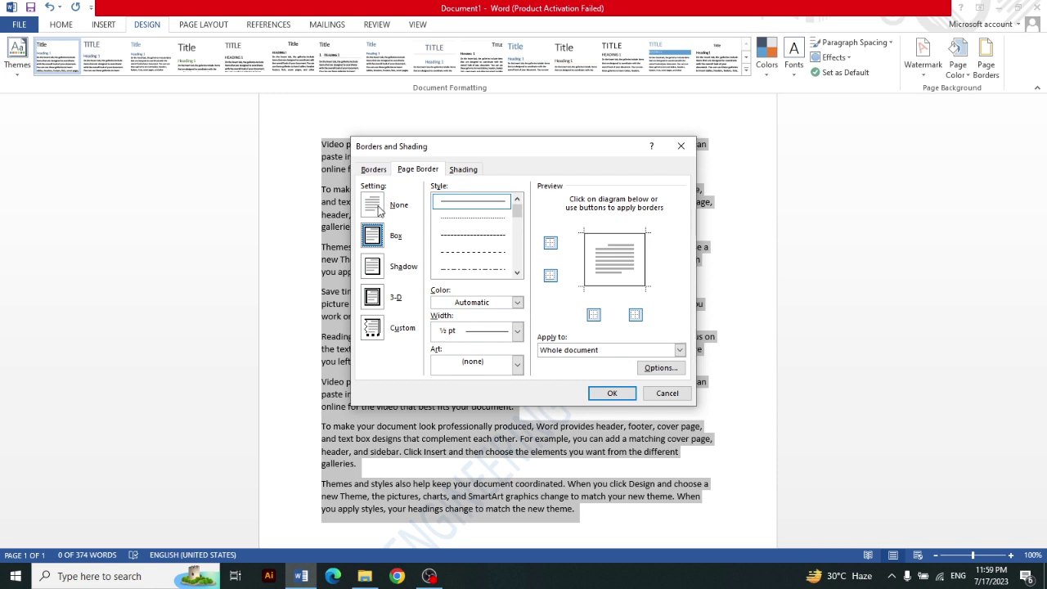
pyautogui.click(373, 264)
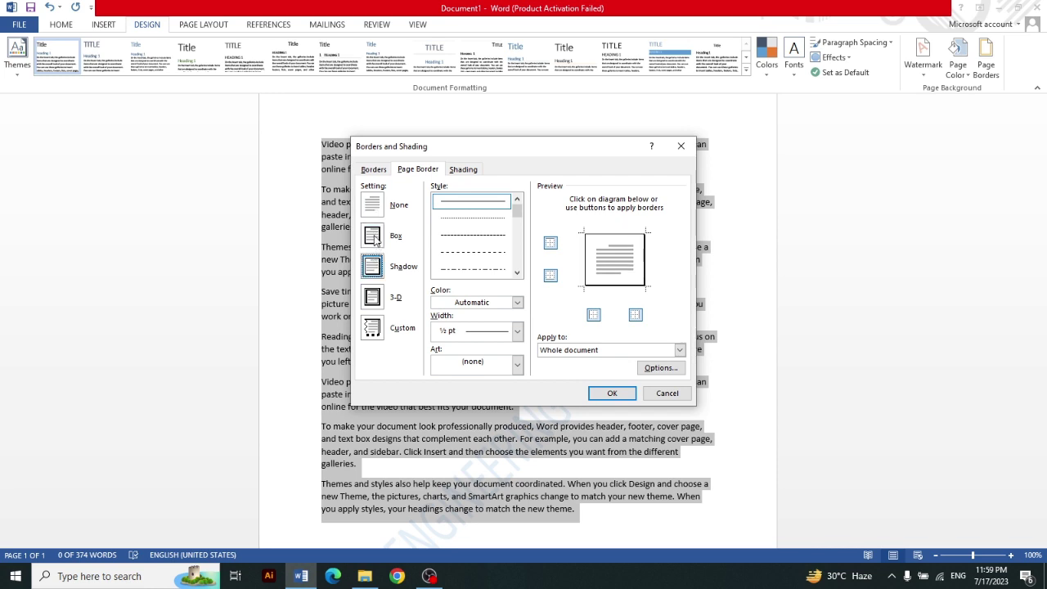
pyautogui.click(373, 238)
pyautogui.click(612, 392)
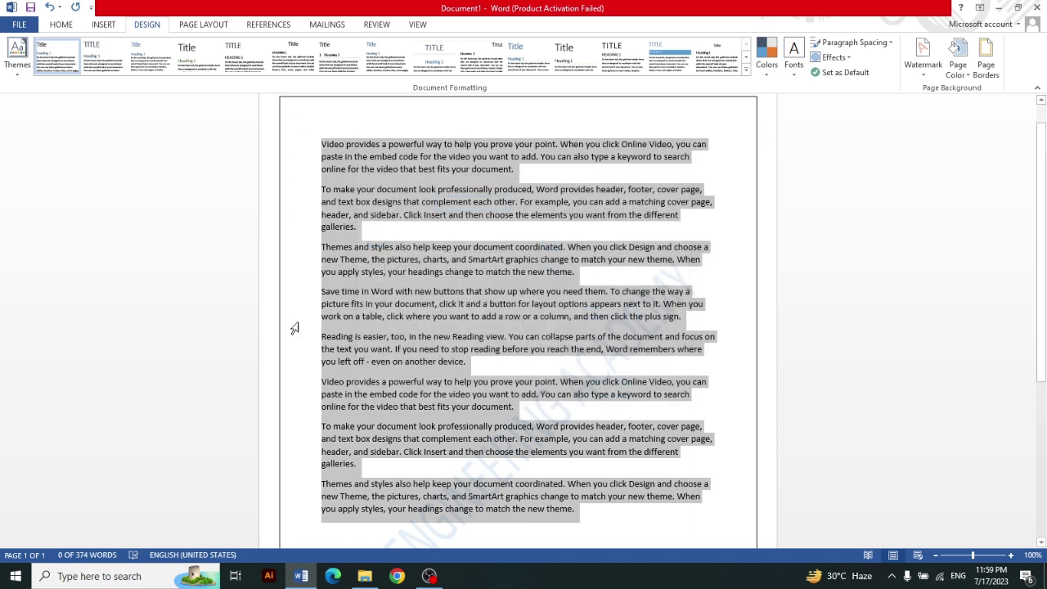
pyautogui.click(986, 64)
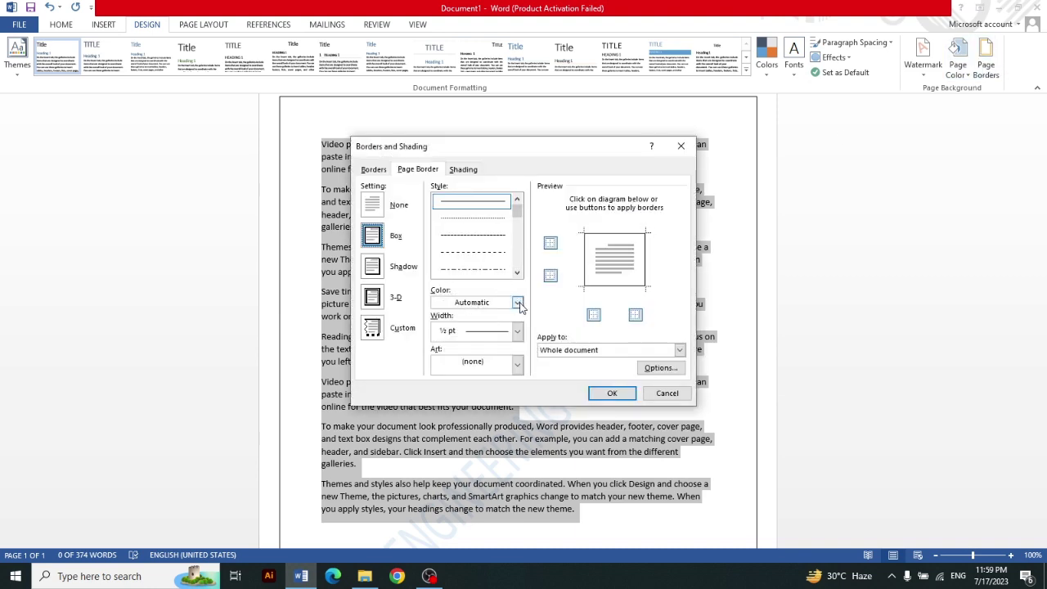
# Step: Keep the border colour Automatic and close the border settings without changes
pyautogui.click(517, 302)
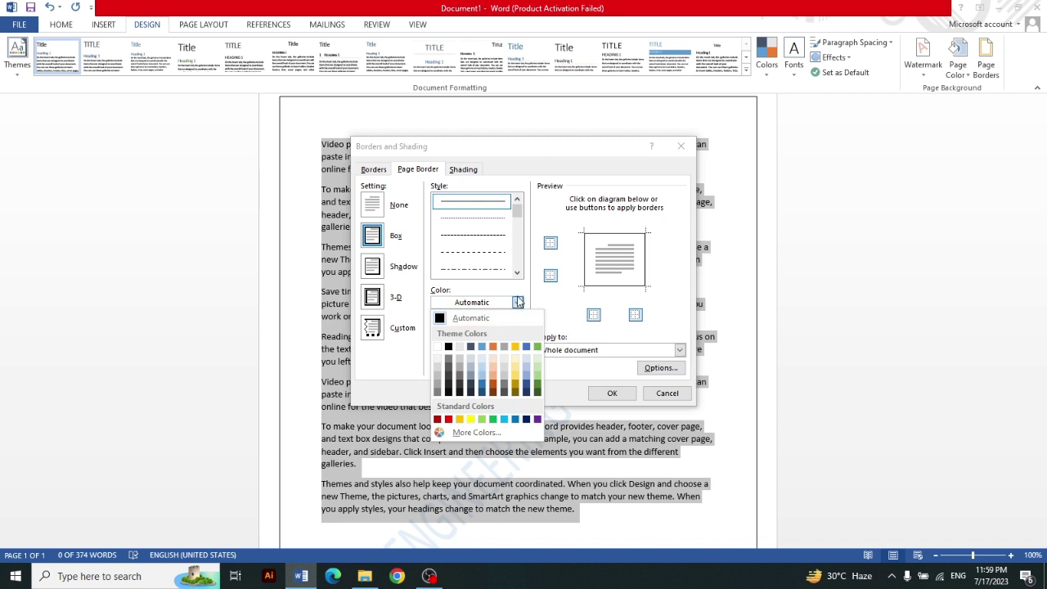
pyautogui.click(518, 302)
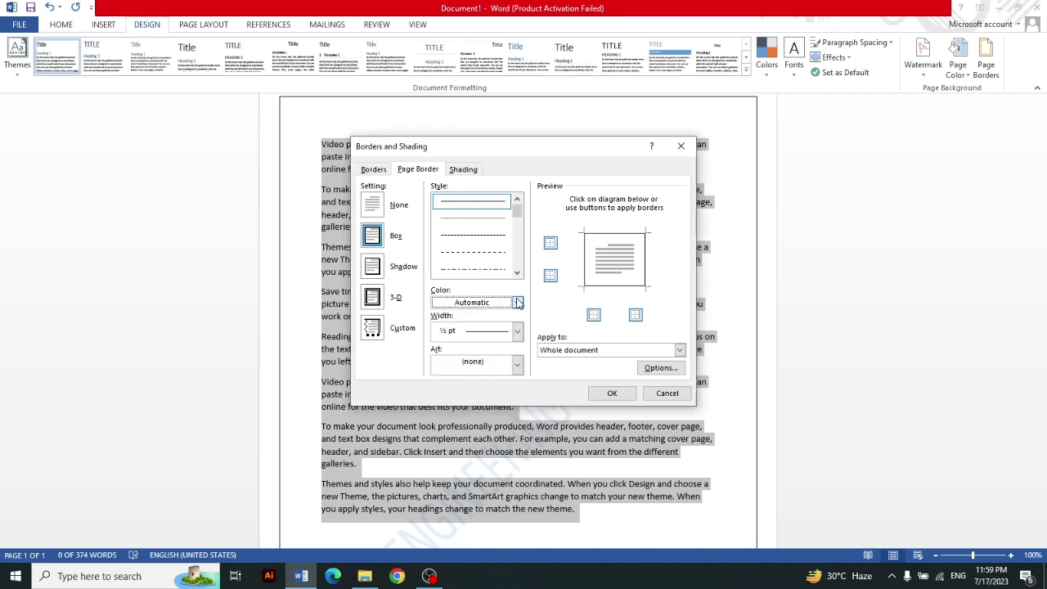
pyautogui.click(374, 170)
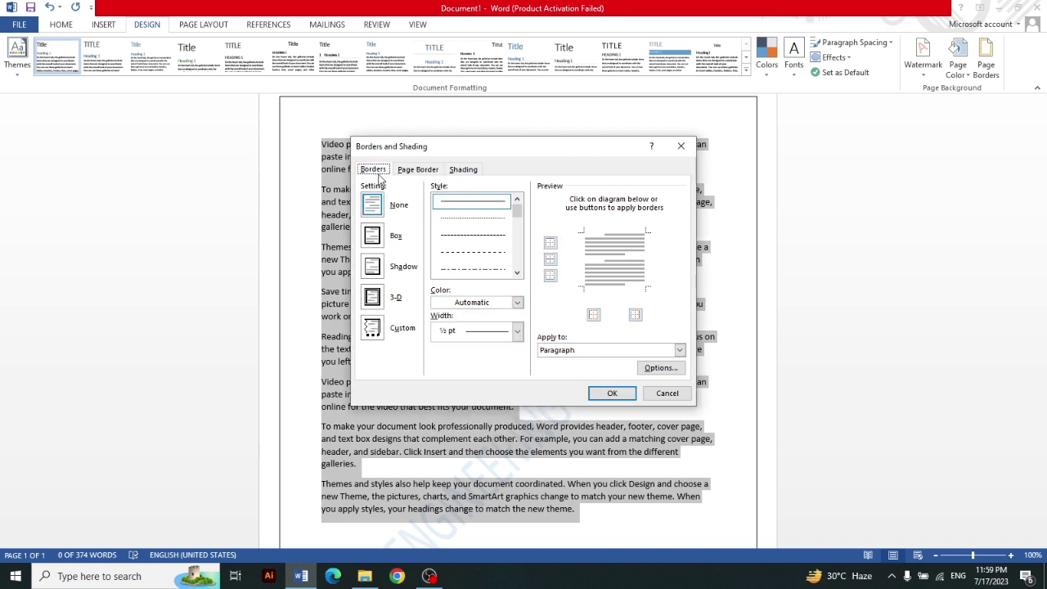
pyautogui.click(675, 395)
pyautogui.click(434, 234)
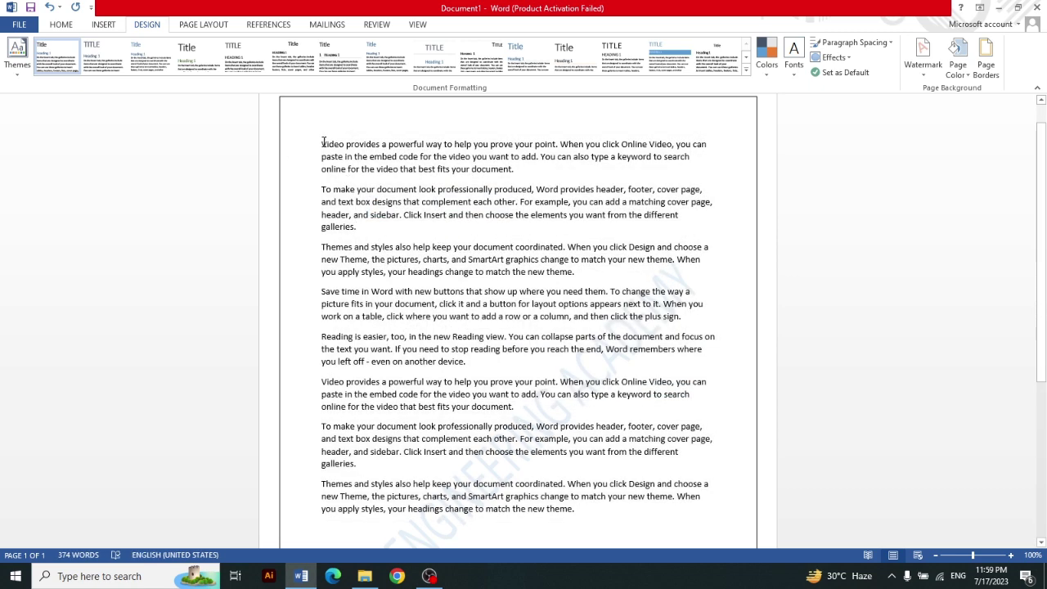
# Step: Apply a thin single-line Box border to the first paragraph
pyautogui.moveTo(323, 144); pyautogui.dragTo(543, 167)
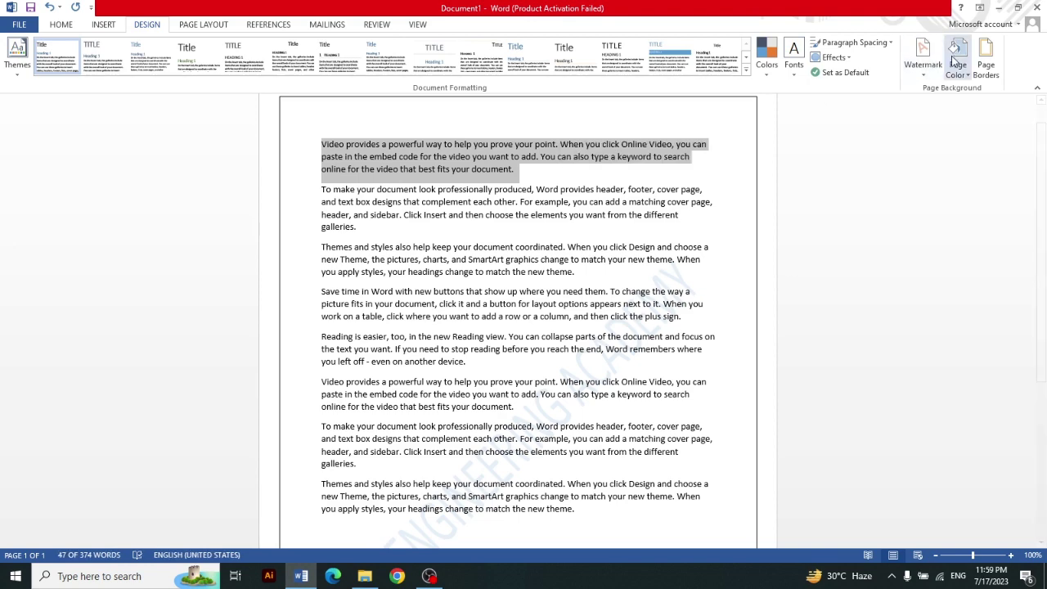
pyautogui.click(983, 65)
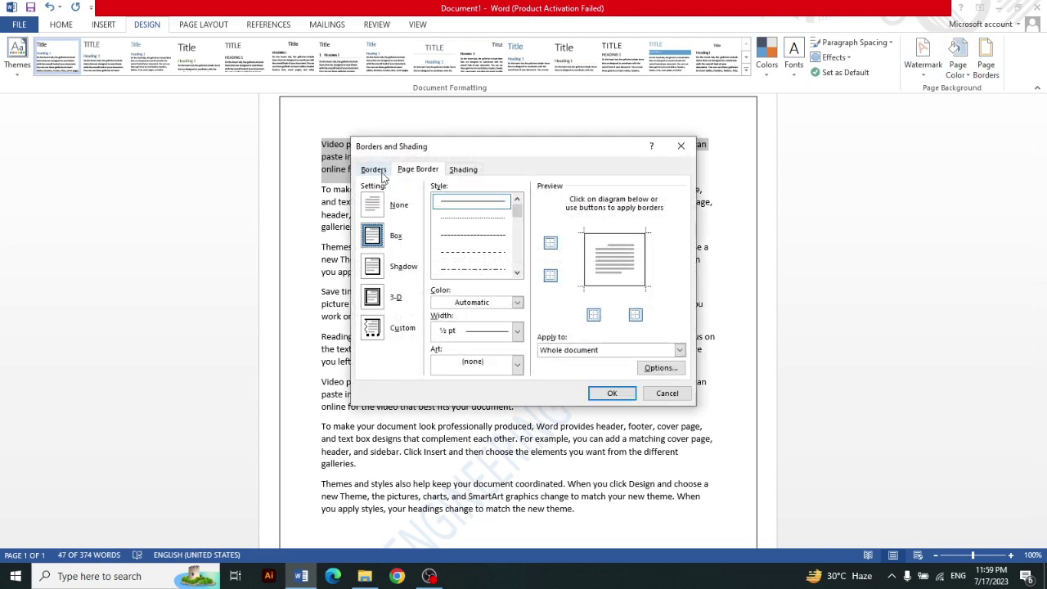
pyautogui.click(381, 170)
pyautogui.click(372, 235)
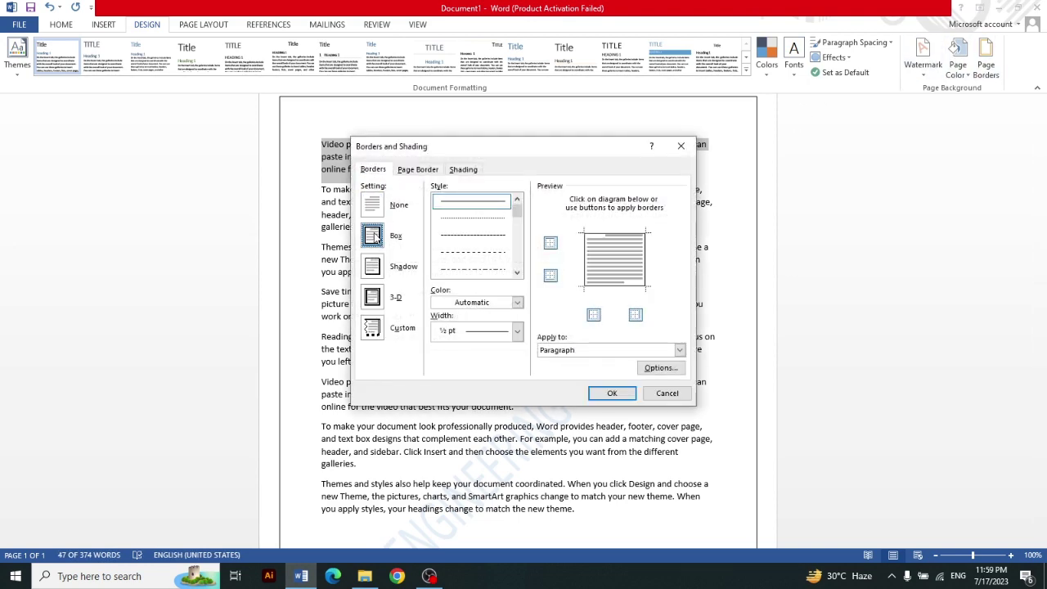
pyautogui.click(612, 394)
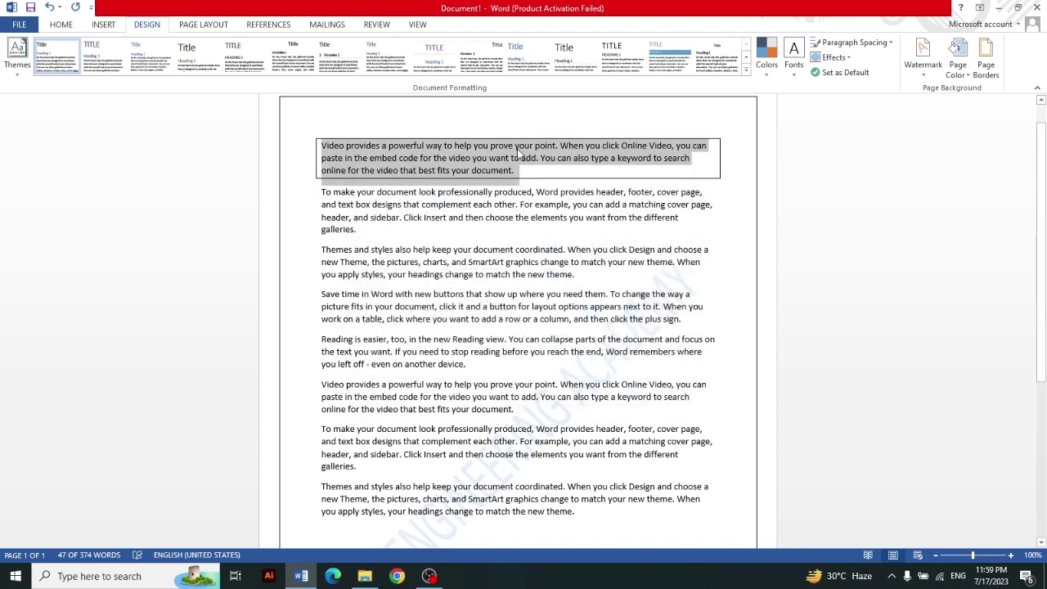
pyautogui.click(517, 175)
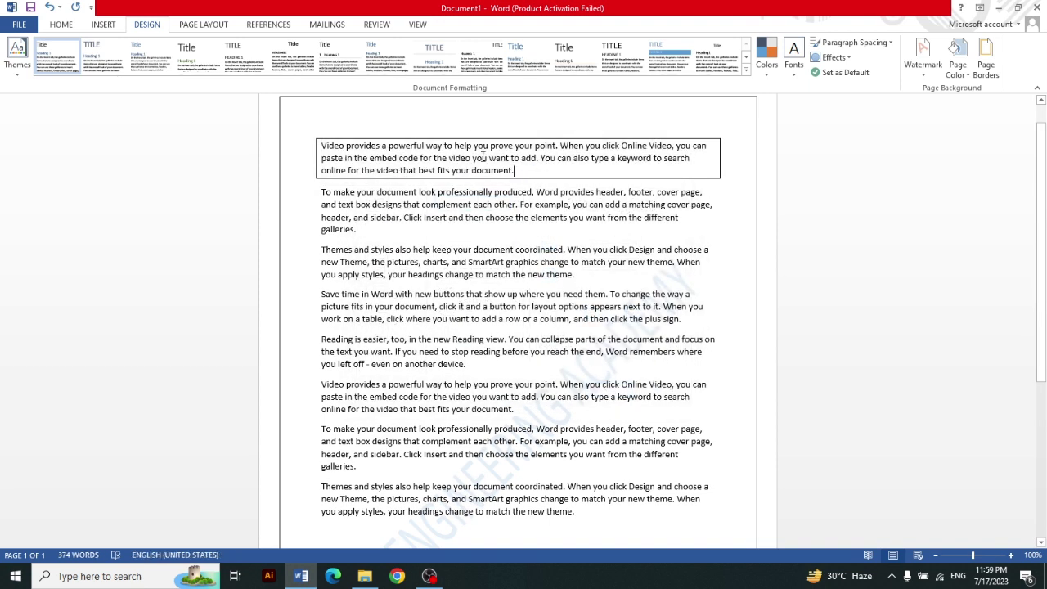
# Step: Select the first paragraph and leave its shading with no fill colour and a Clear pattern
pyautogui.tripleClick(483, 161)
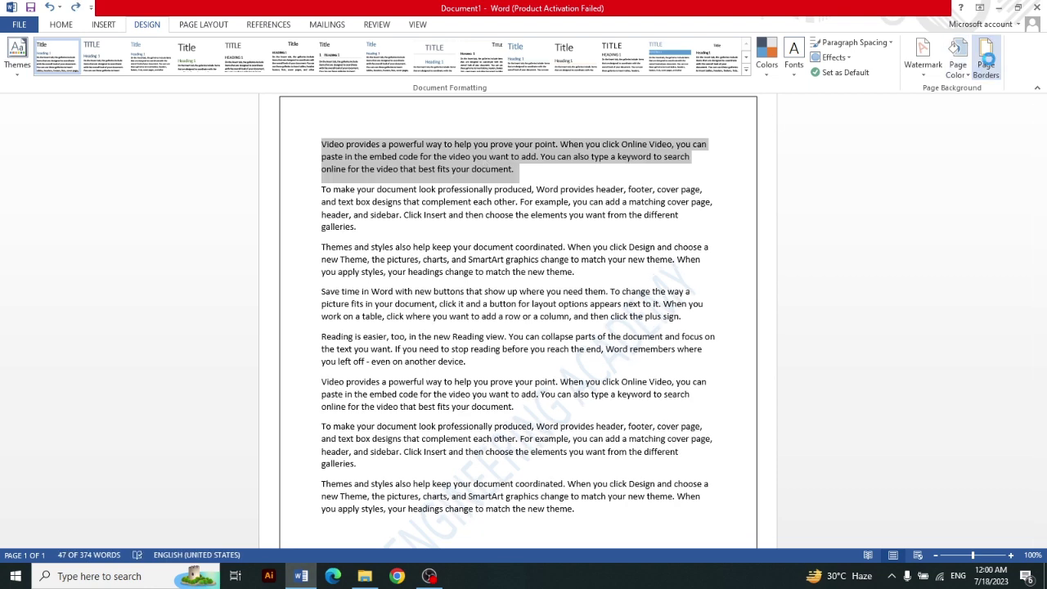
pyautogui.click(986, 58)
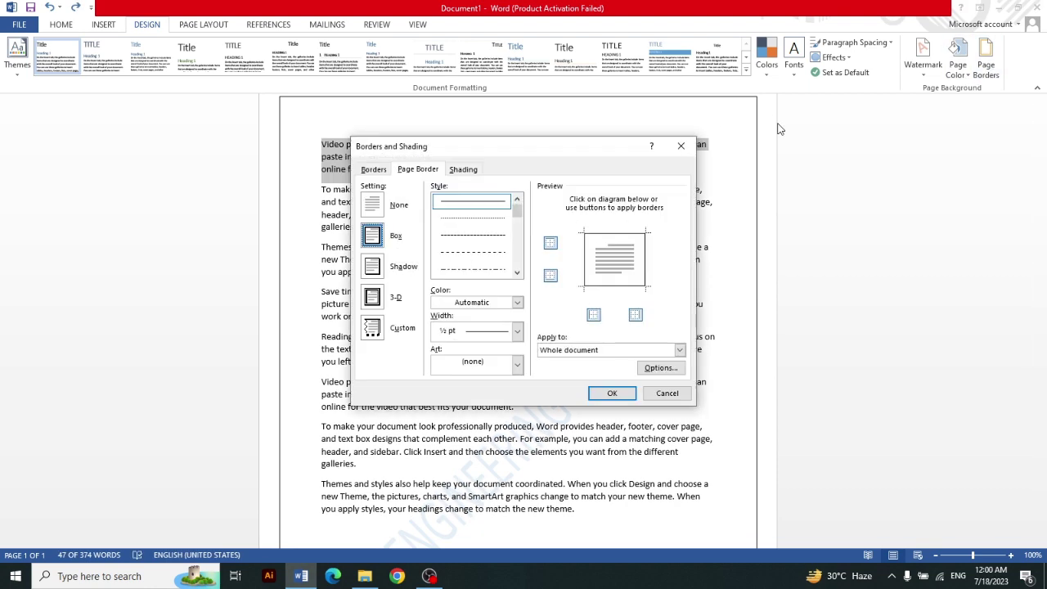
pyautogui.click(464, 170)
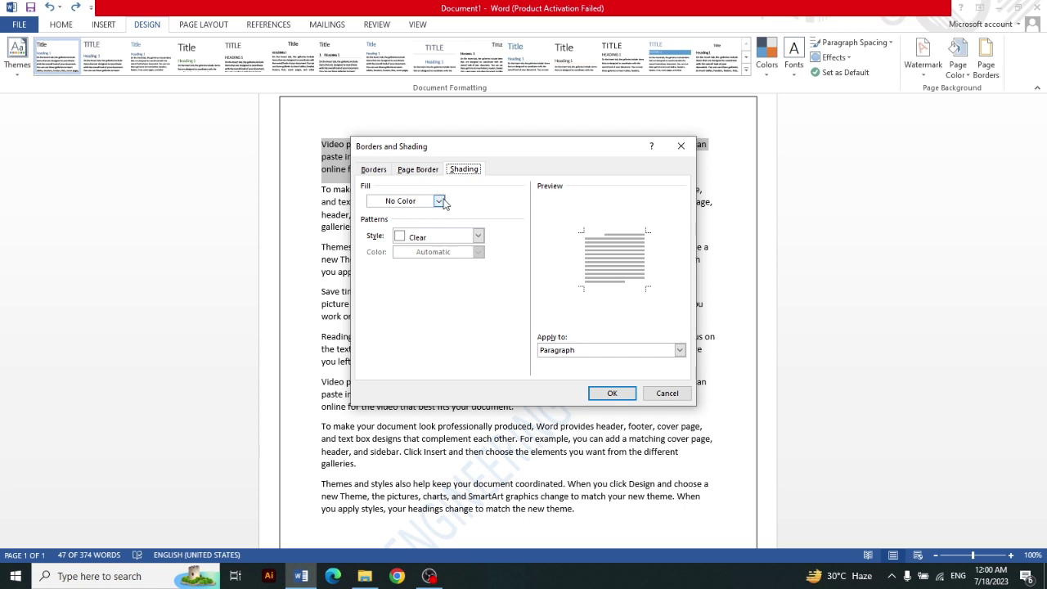
pyautogui.click(439, 202)
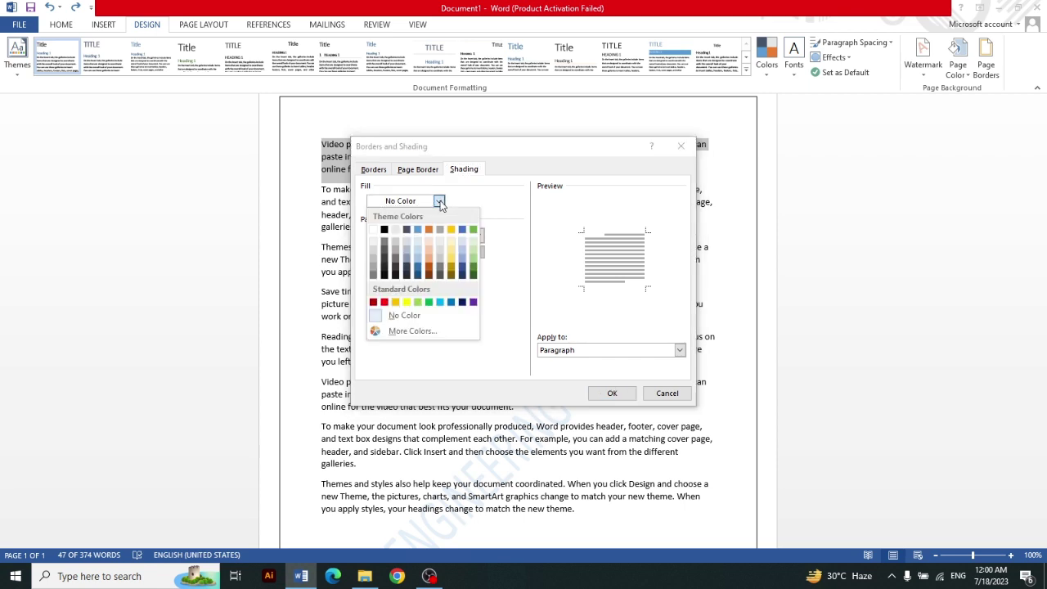
pyautogui.click(438, 202)
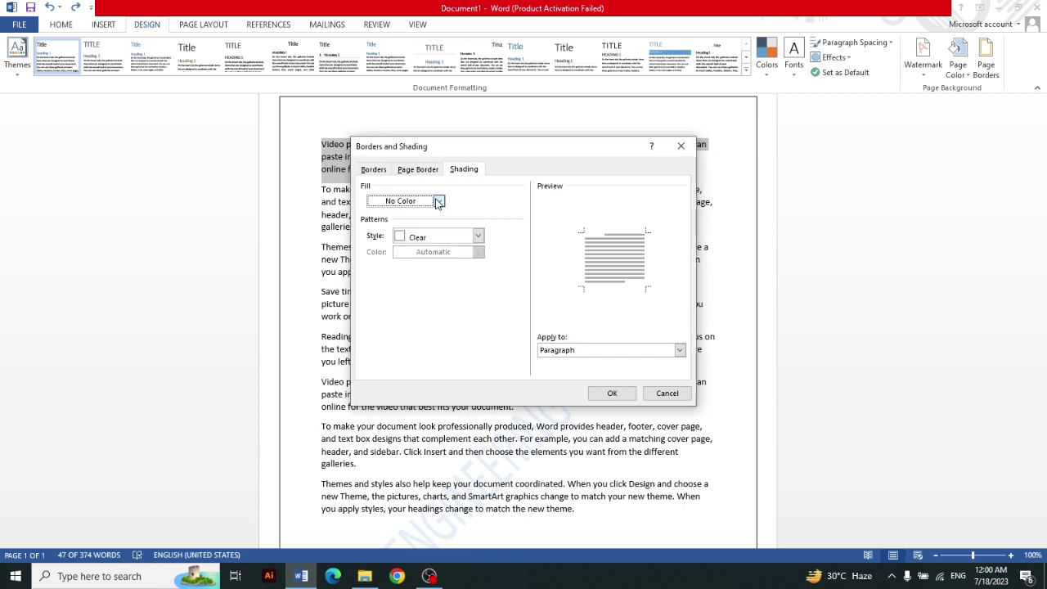
pyautogui.click(477, 237)
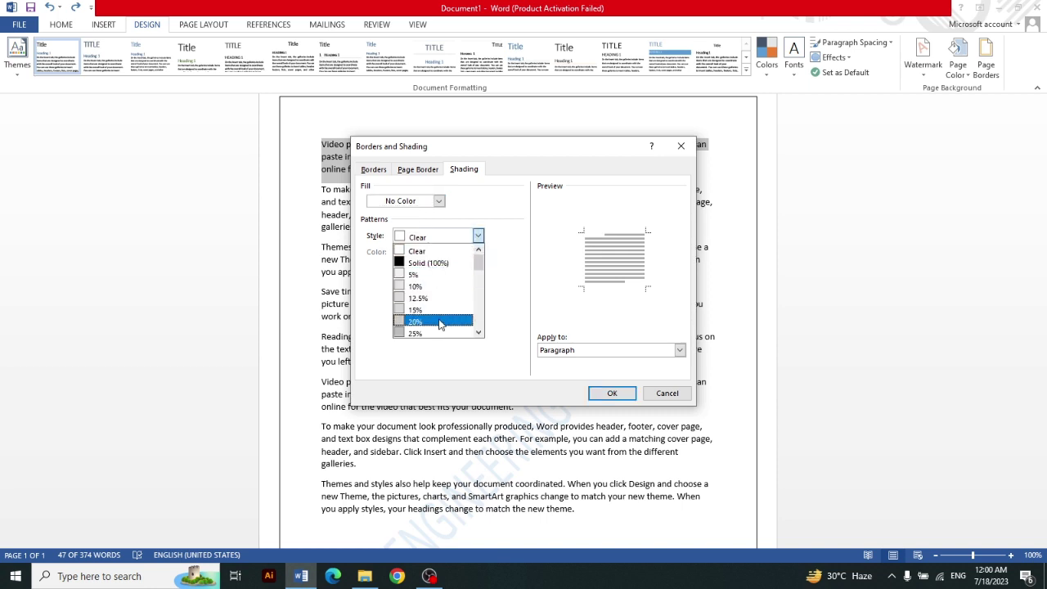
pyautogui.click(481, 236)
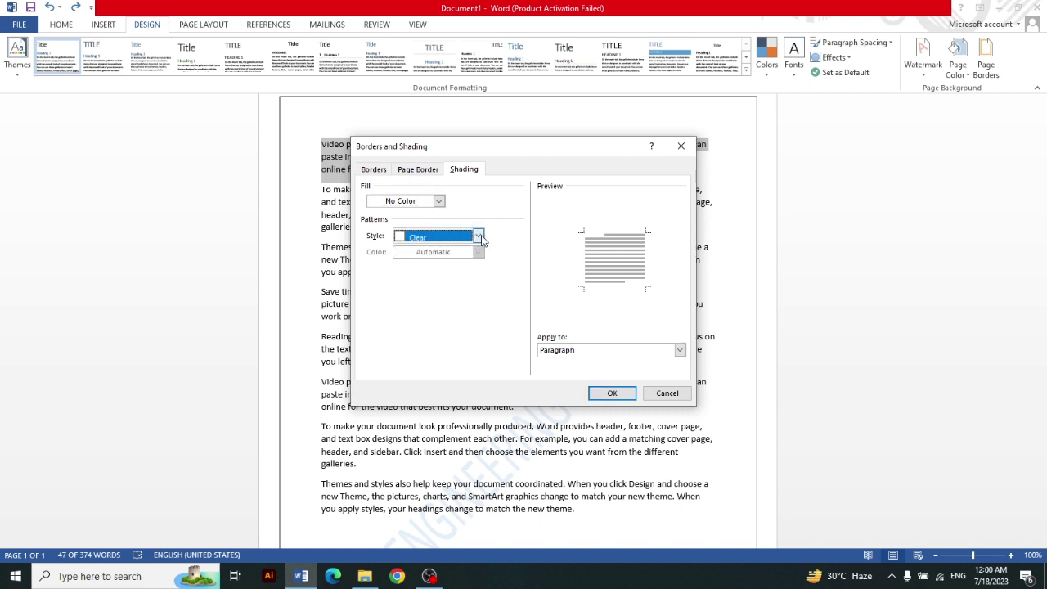
pyautogui.click(418, 171)
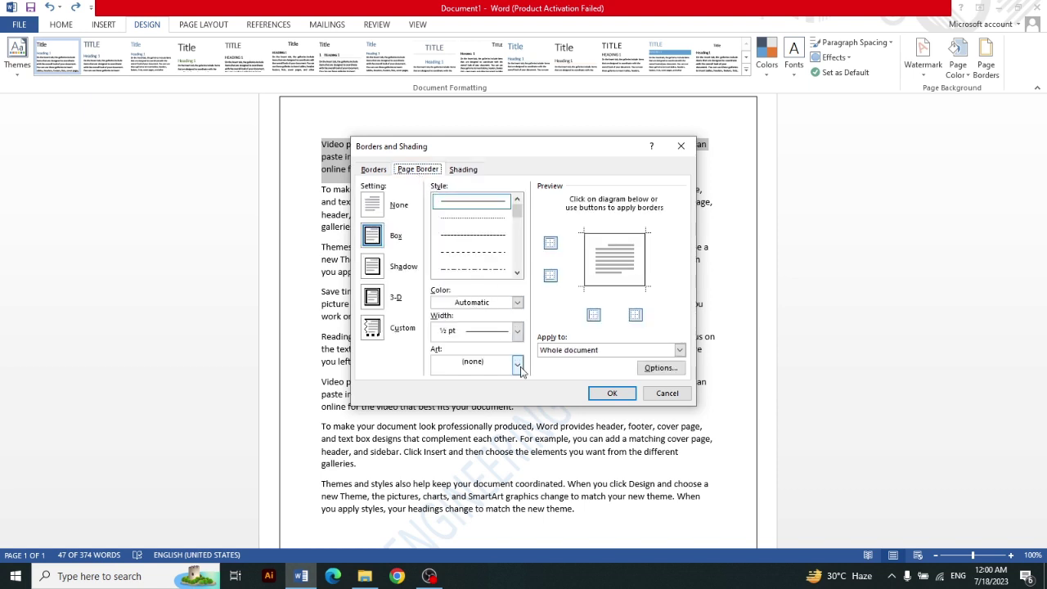
# Step: Apply the red poinsettia art border around the whole page
pyautogui.click(518, 366)
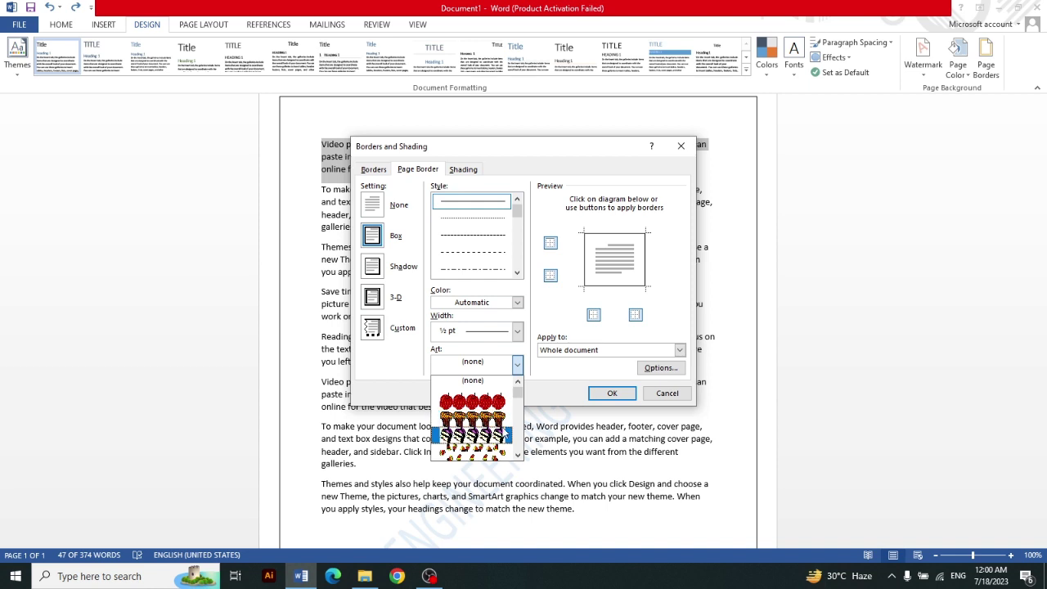
pyautogui.moveTo(518, 393); pyautogui.dragTo(521, 398)
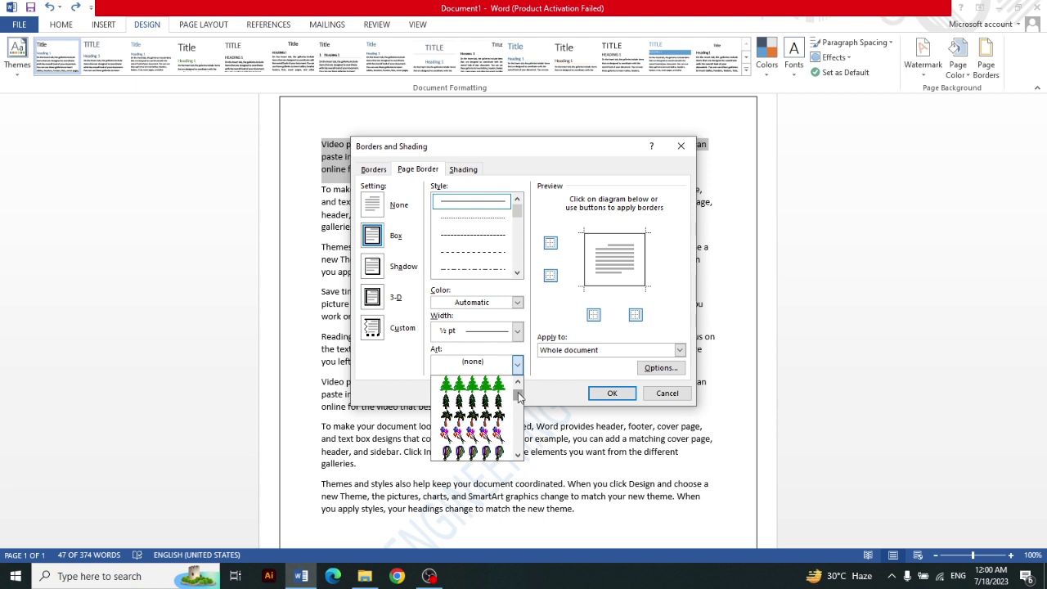
pyautogui.moveTo(517, 395)
pyautogui.mouseDown()
pyautogui.moveTo(518, 417)
pyautogui.moveTo(517, 406)
pyautogui.mouseUp()
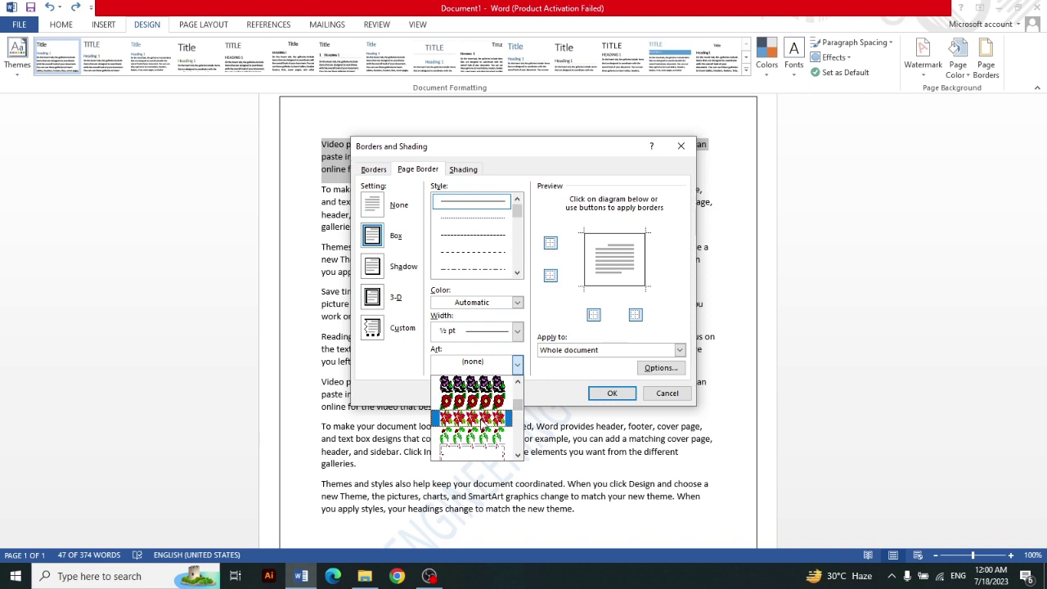
pyautogui.click(483, 417)
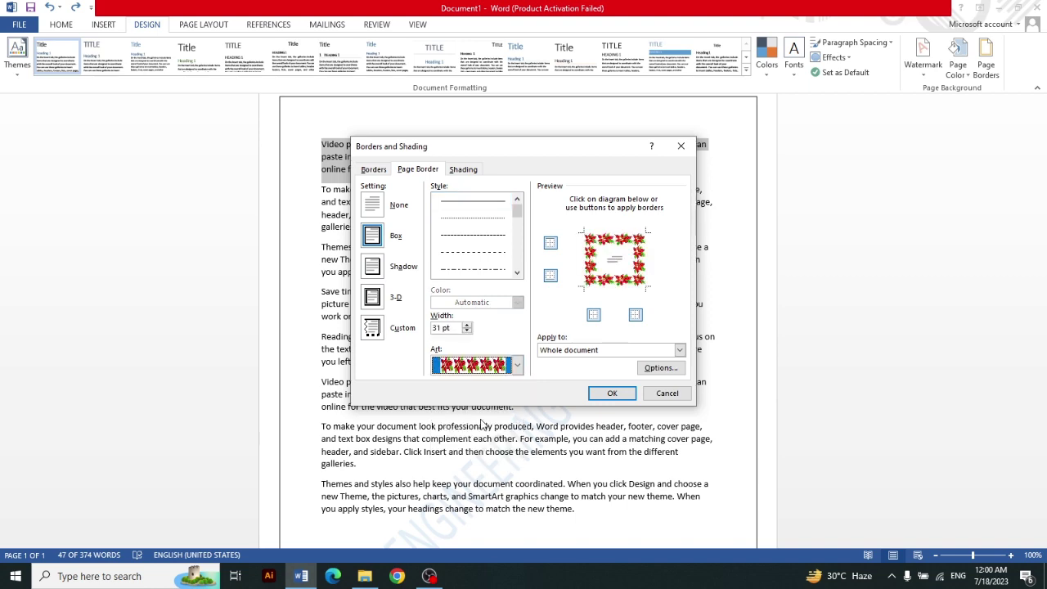
pyautogui.click(614, 393)
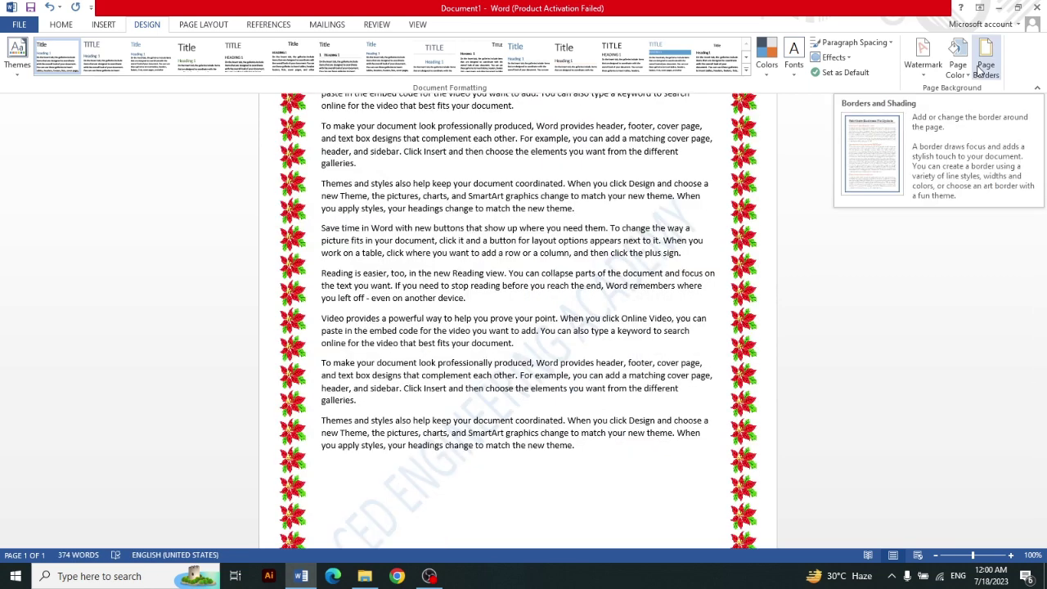